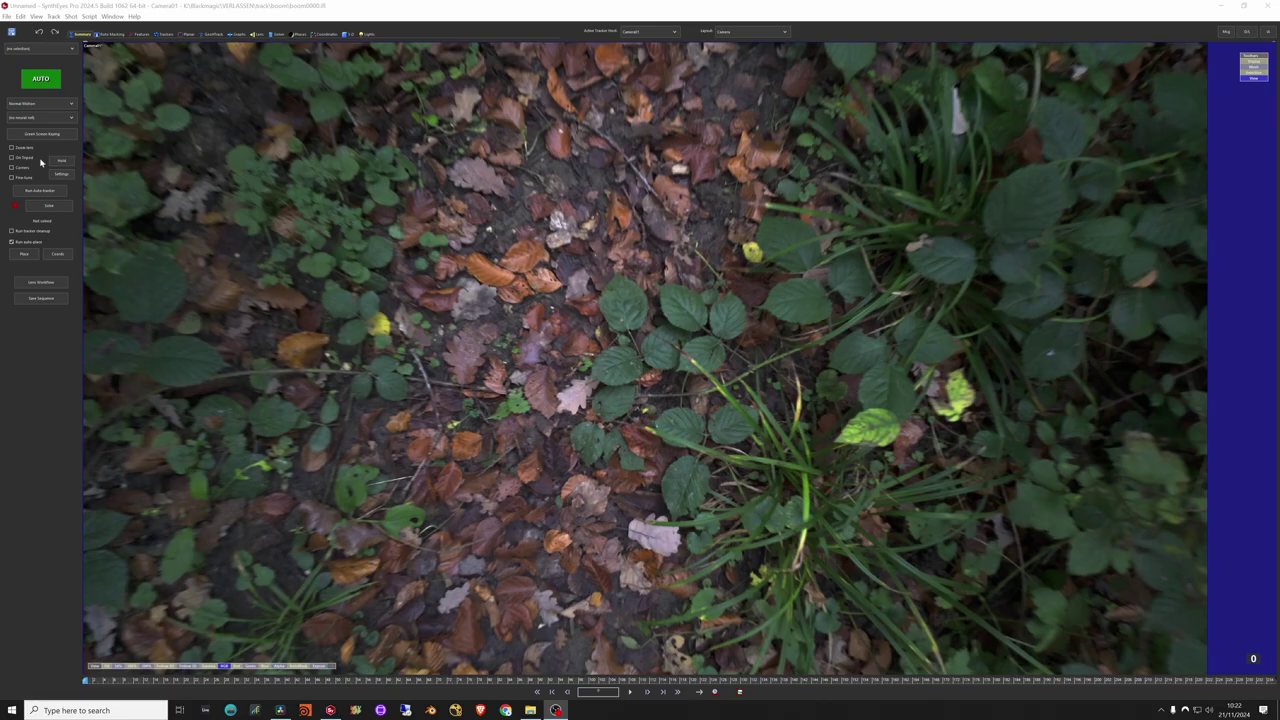
- Create a tracker on the pale leaf on the path at frame 184 and fine-tune its position
{"action": "left_click_drag", "start_coordinate": [210, 681], "coordinate": [1017, 681]}
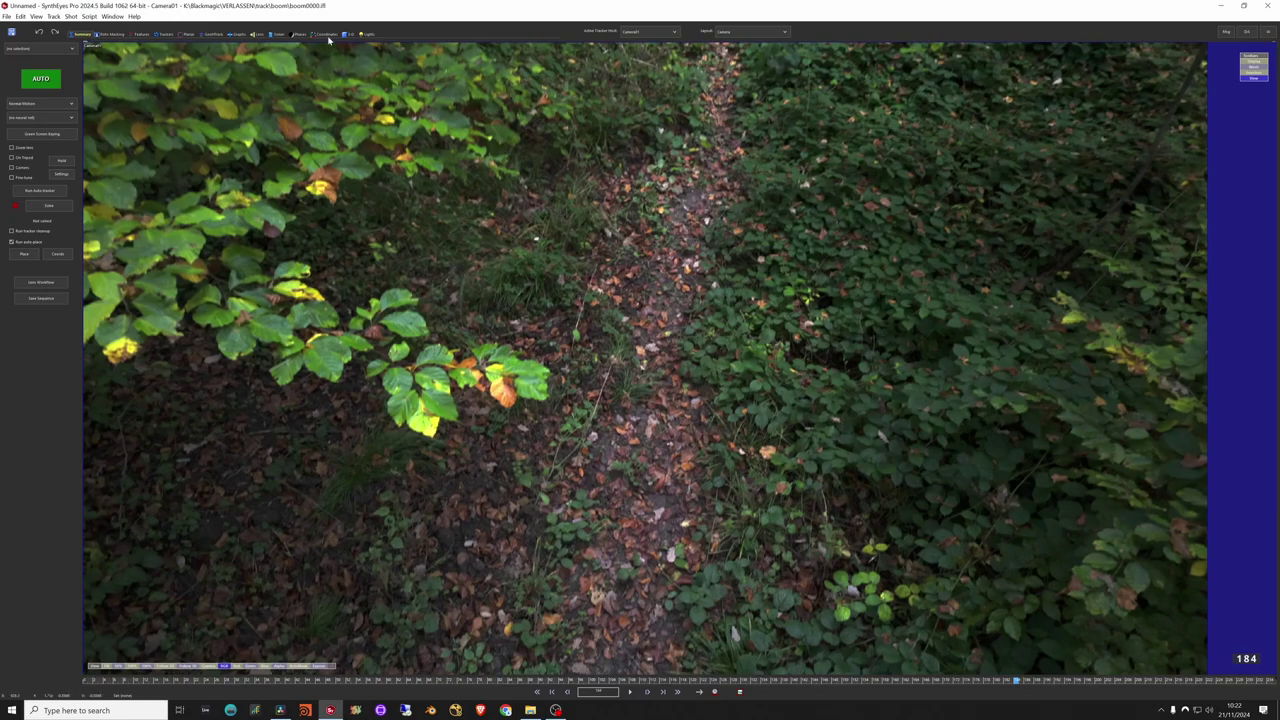
{"action": "left_click", "coordinate": [163, 34]}
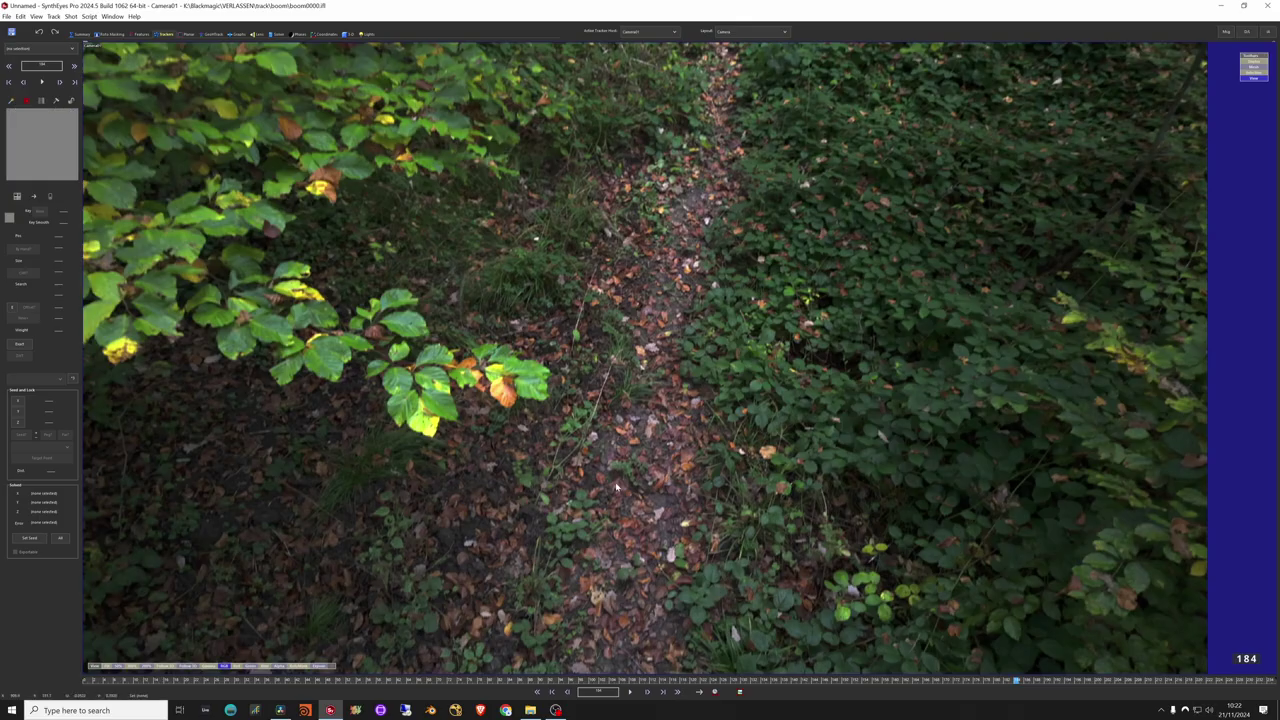
{"action": "key", "text": "c"}
{"action": "left_click", "coordinate": [595, 435]}
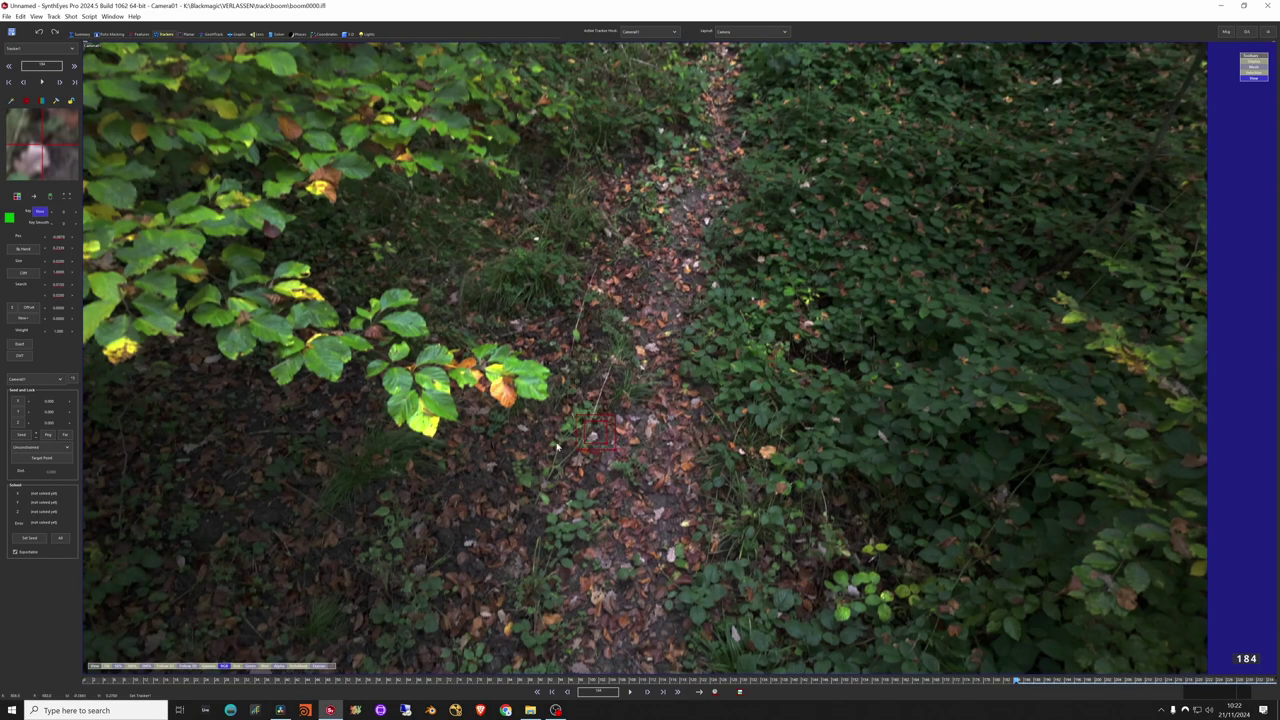
{"action": "left_click_drag", "start_coordinate": [38, 149], "coordinate": [42, 147]}
- Track the pale leaf forward frame by frame from frame 184
{"action": "key", "text": "d"}
{"action": "key", "text": "d"}
{"action": "key", "text": "d"}
{"action": "key", "text": "d"}
{"action": "key", "text": "d"}
{"action": "key", "text": "d"}
{"action": "key", "text": "d"}
{"action": "key", "text": "d"}
{"action": "key", "text": "d"}
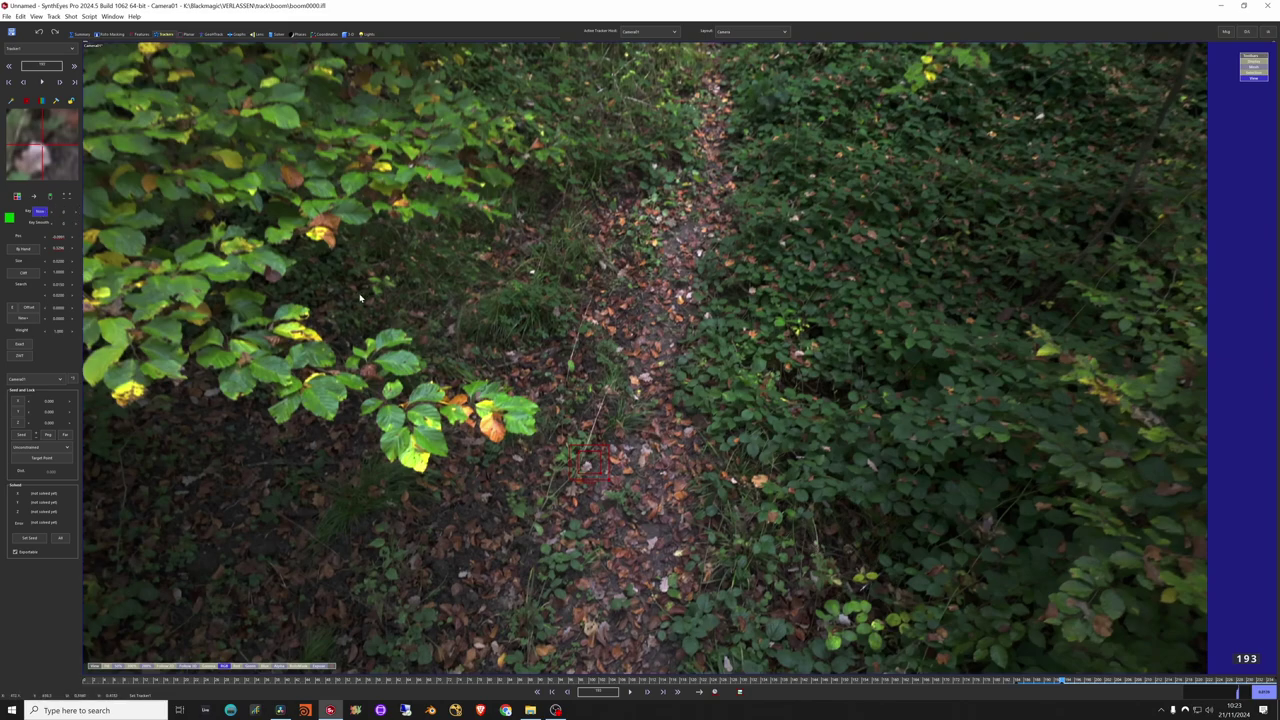
{"action": "key", "text": "d"}
{"action": "key", "text": "d"}
{"action": "key", "text": "d"}
{"action": "key", "text": "d"}
{"action": "key", "text": "d"}
{"action": "key", "text": "d"}
{"action": "key", "text": "d"}
- Check the leaf's track by stepping back before frame 184 and jumping between its keyframes and the shot's start
{"action": "key", "text": "s"}
{"action": "key", "text": "s"}
{"action": "key", "text": "s"}
{"action": "key", "text": "s"}
{"action": "key", "text": "s"}
{"action": "key", "text": "s"}
{"action": "key", "text": "s"}
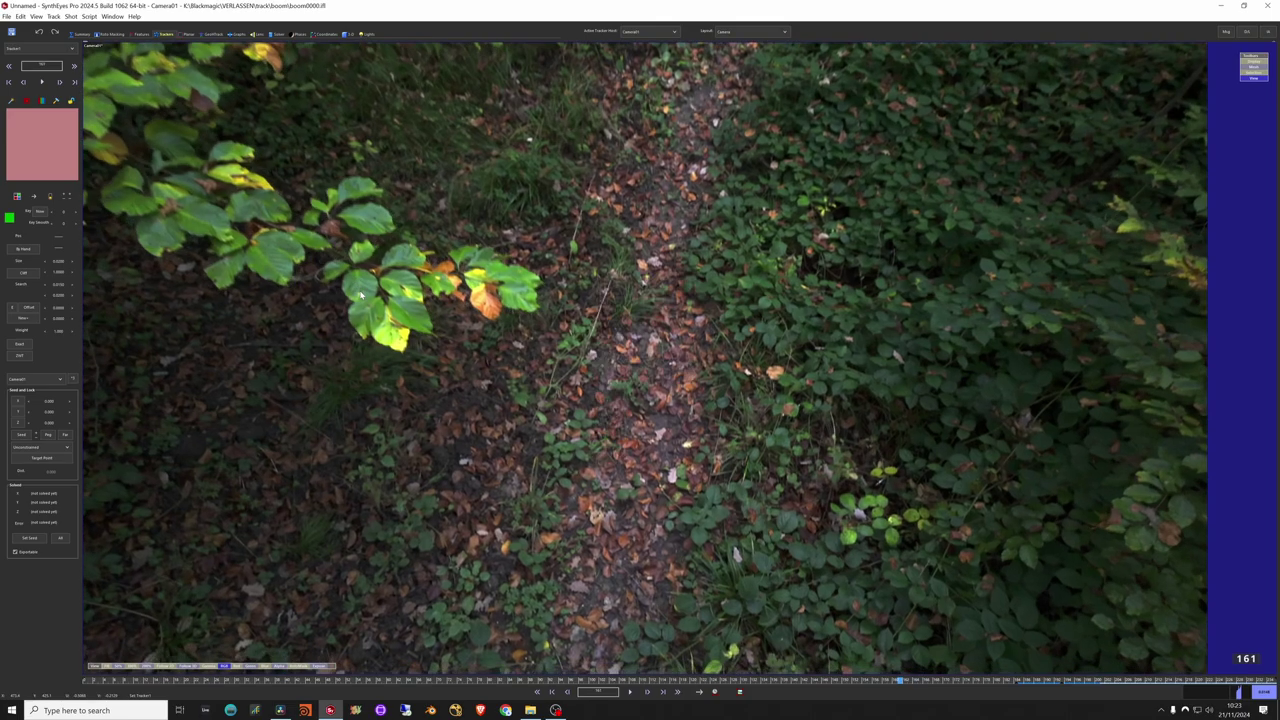
{"action": "key", "text": "f"}
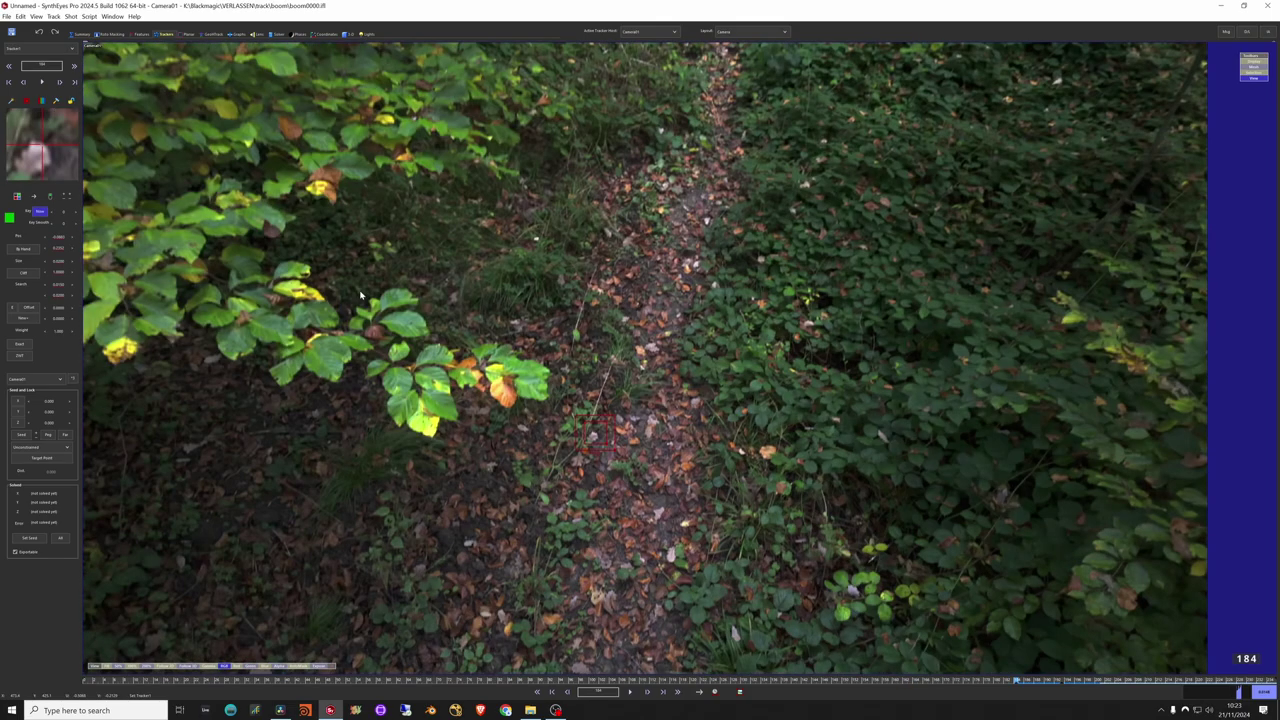
{"action": "key", "text": "f"}
{"action": "key", "text": "a"}
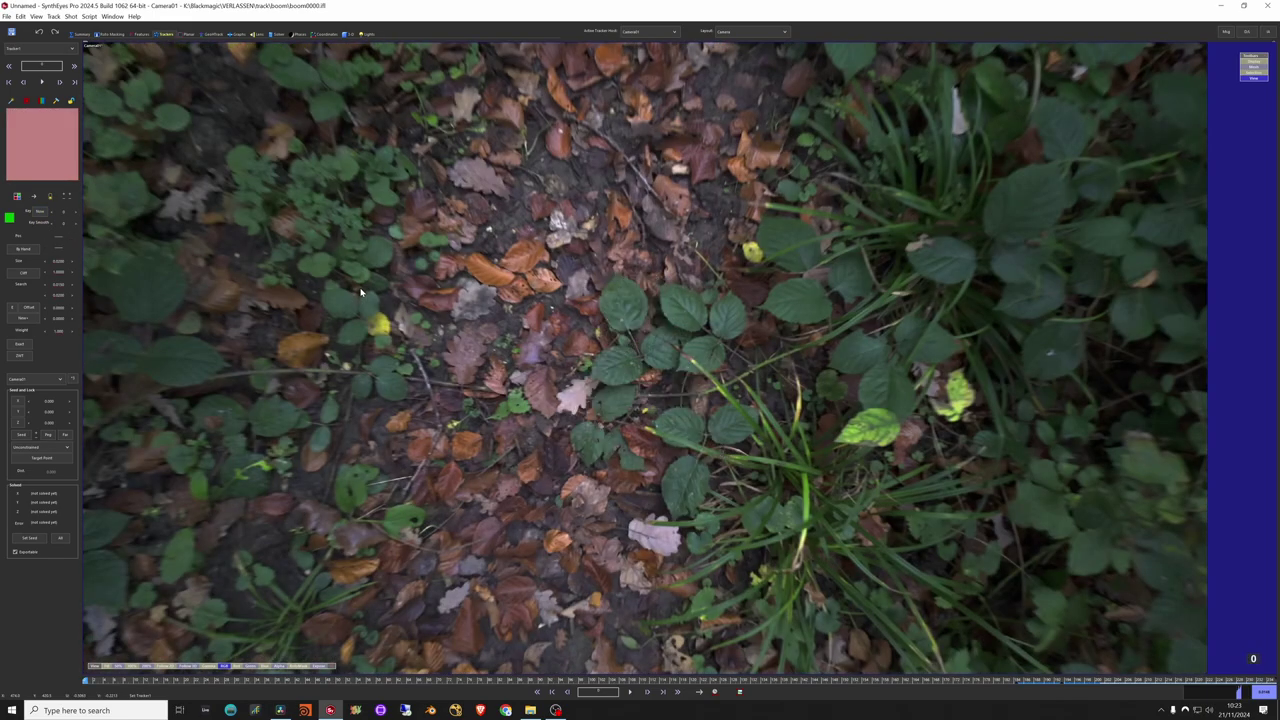
{"action": "key", "text": "shift+a"}
{"action": "key", "text": "shift+f"}
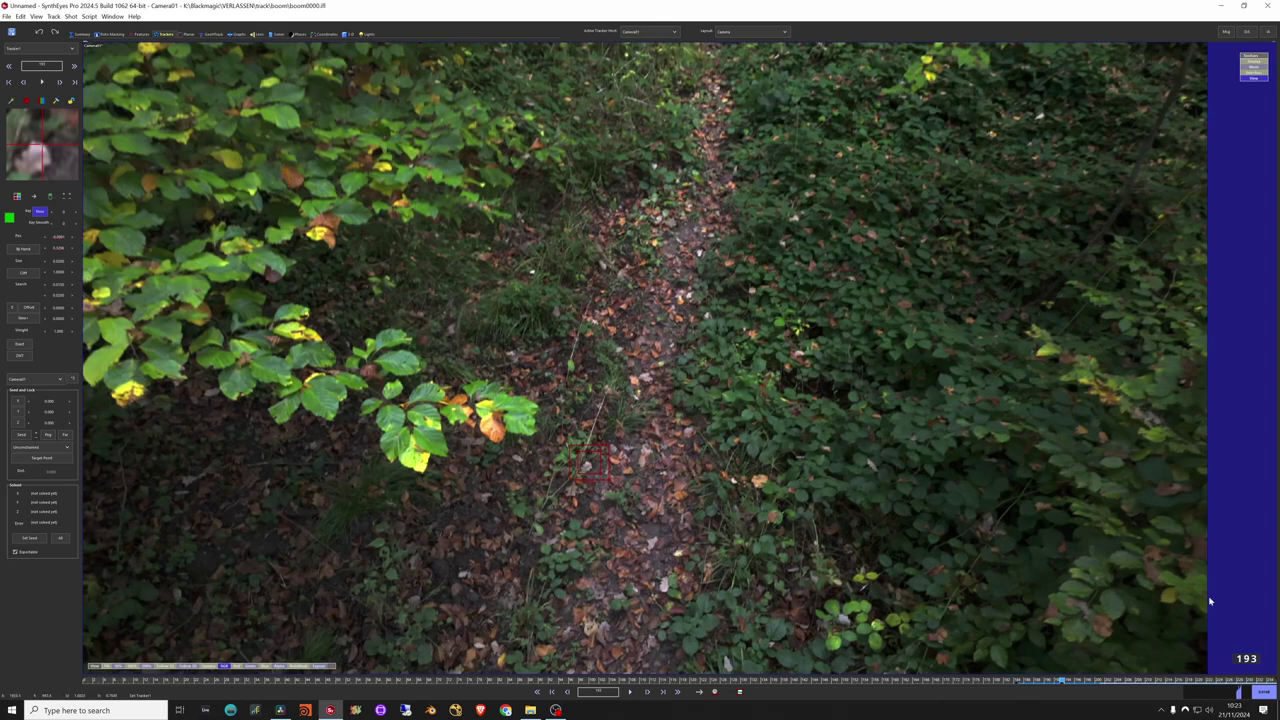
{"action": "key", "text": "Home"}
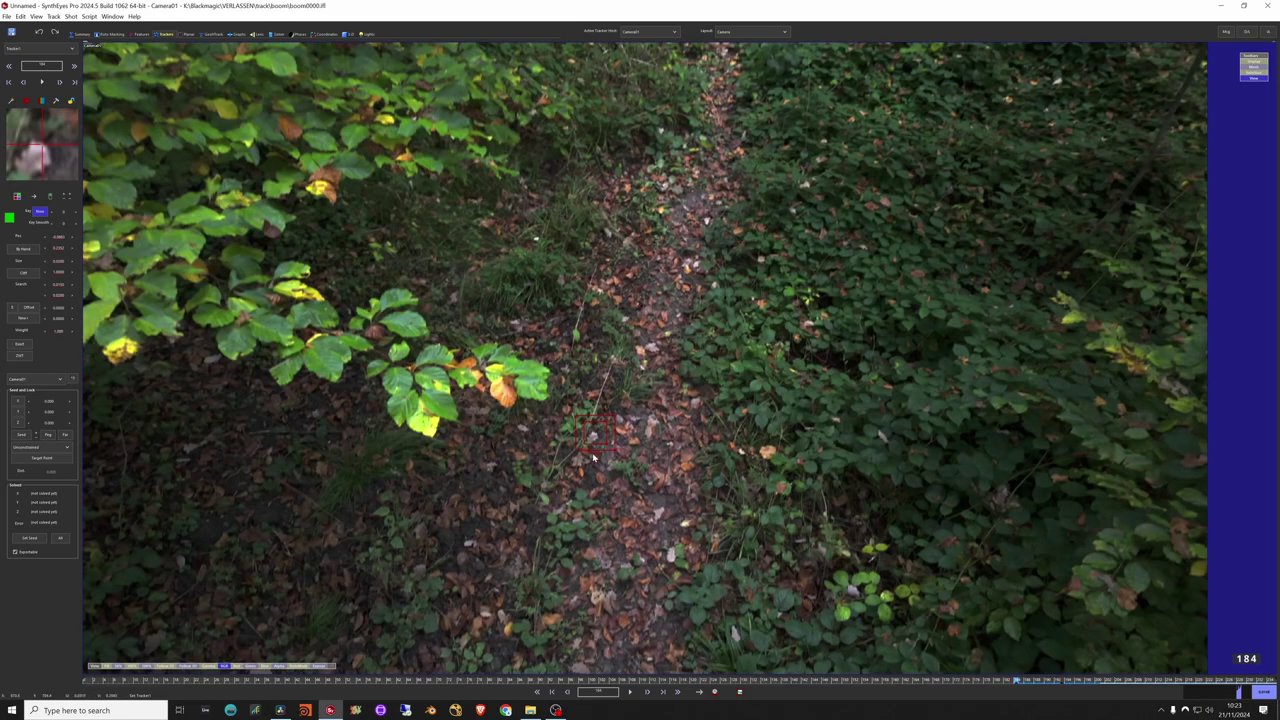
- Continue tracking the pale leaf forward from frame 184 towards the end of the shot
{"action": "key", "text": "d"}
{"action": "key", "text": "d"}
{"action": "key", "text": "d"}
{"action": "key", "text": "d"}
{"action": "key", "text": "d"}
{"action": "key", "text": "d"}
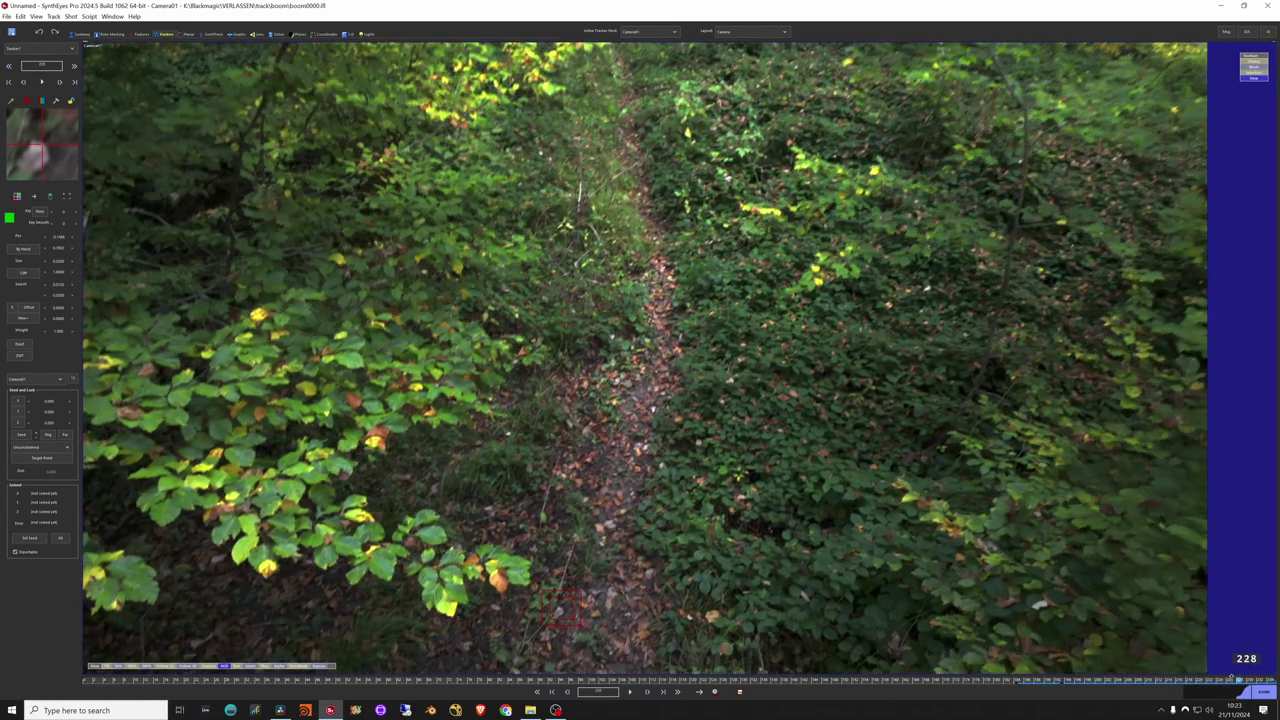
- Return to frame 184, reverse the tracking direction, and track the pale leaf backward through the earlier frames
{"action": "left_click_drag", "start_coordinate": [1231, 676], "coordinate": [770, 650]}
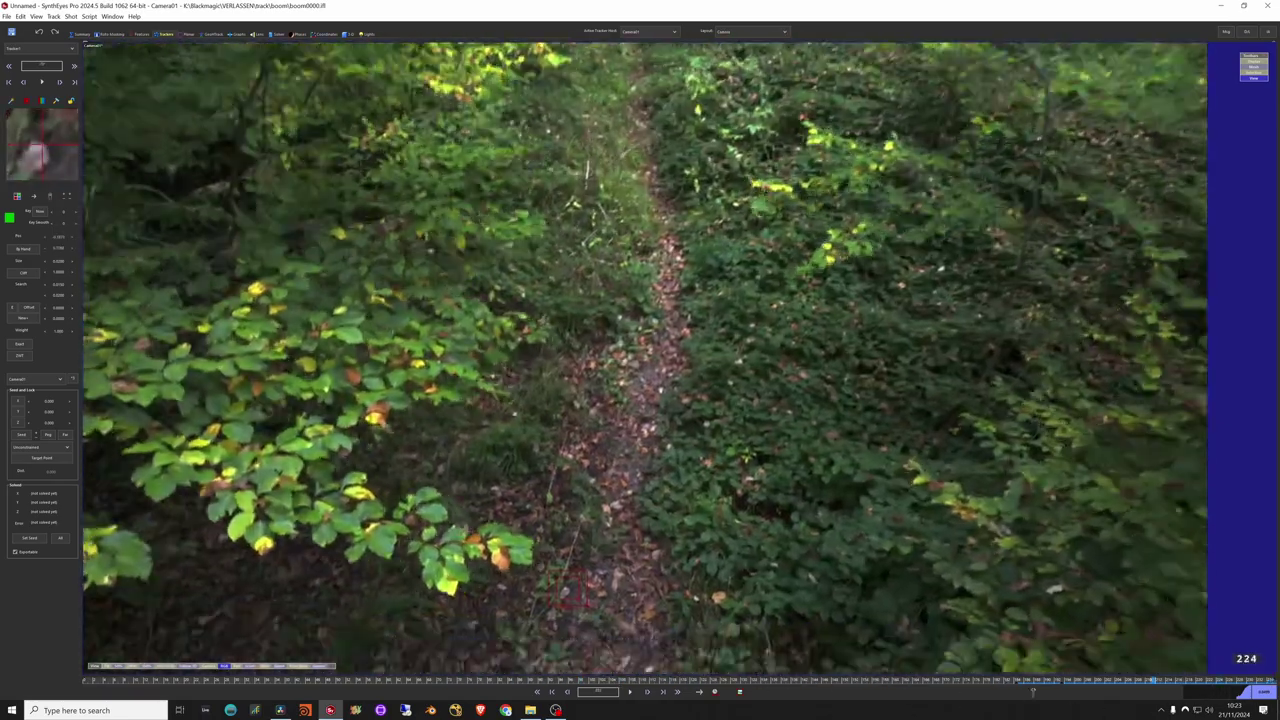
{"action": "left_click", "coordinate": [519, 680]}
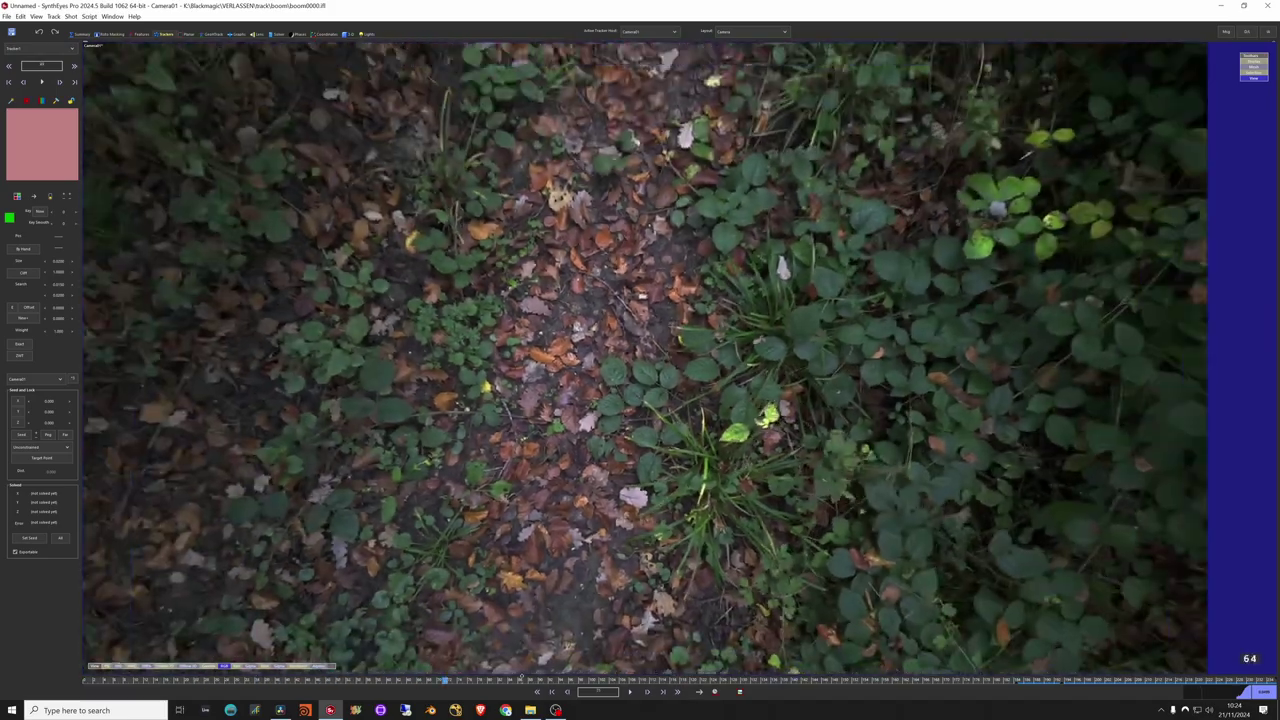
{"action": "left_click", "coordinate": [704, 680]}
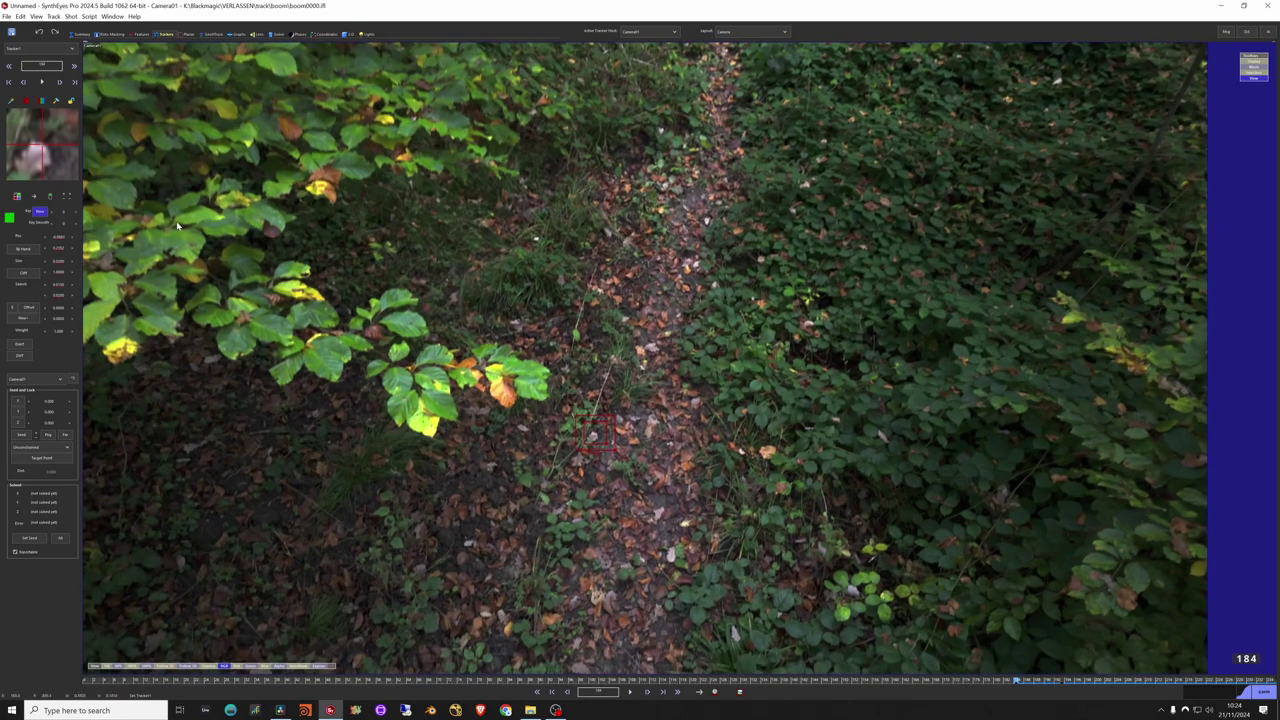
{"action": "left_click", "coordinate": [34, 198]}
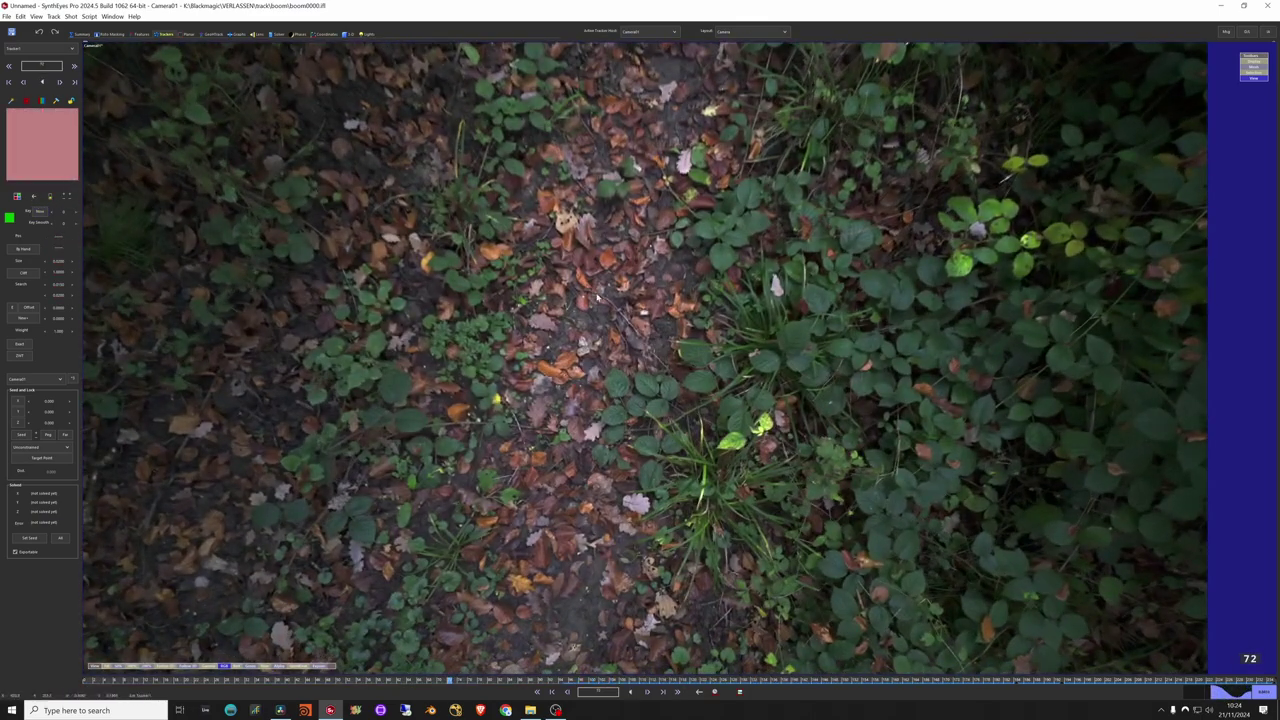
- Review the backward track of the pale leaf around frames 129 to 135, and lock the finished tracker
{"action": "scroll", "coordinate": [845, 430], "scroll_direction": "down", "scroll_amount": 5}
{"action": "middle_click_drag", "start_coordinate": [830, 428], "coordinate": [685, 335]}
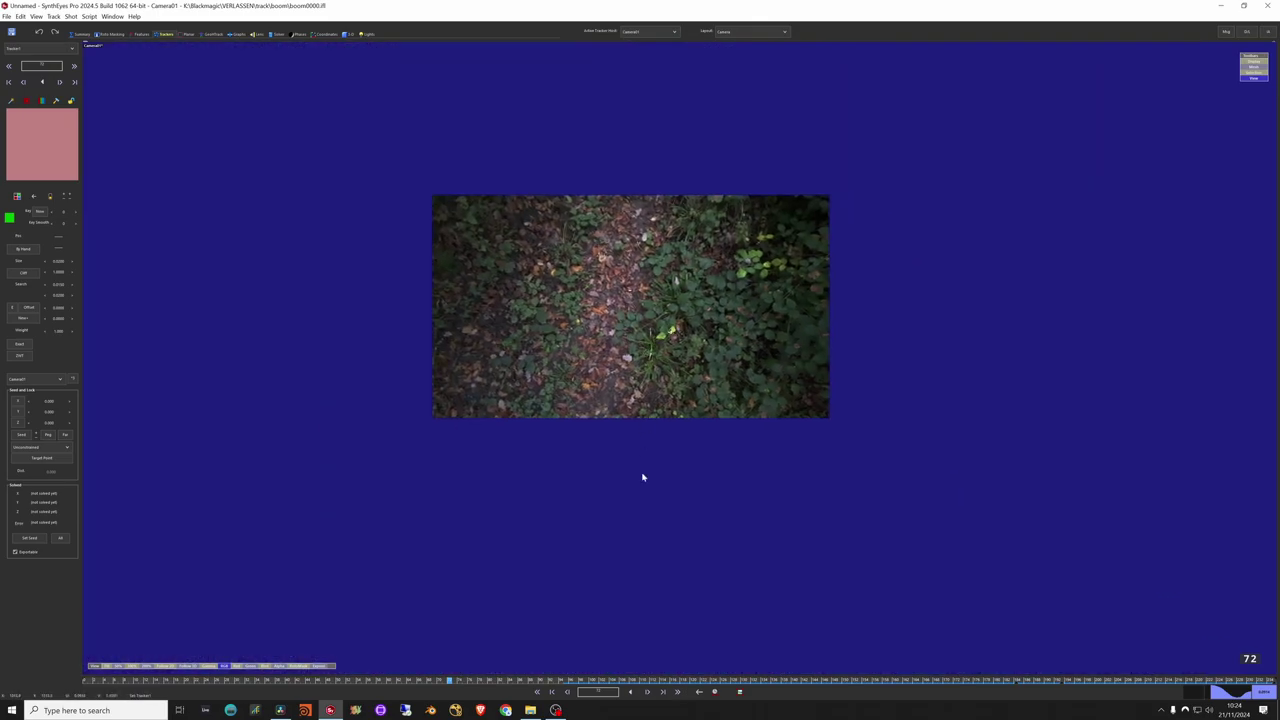
{"action": "left_click_drag", "start_coordinate": [646, 681], "coordinate": [743, 663]}
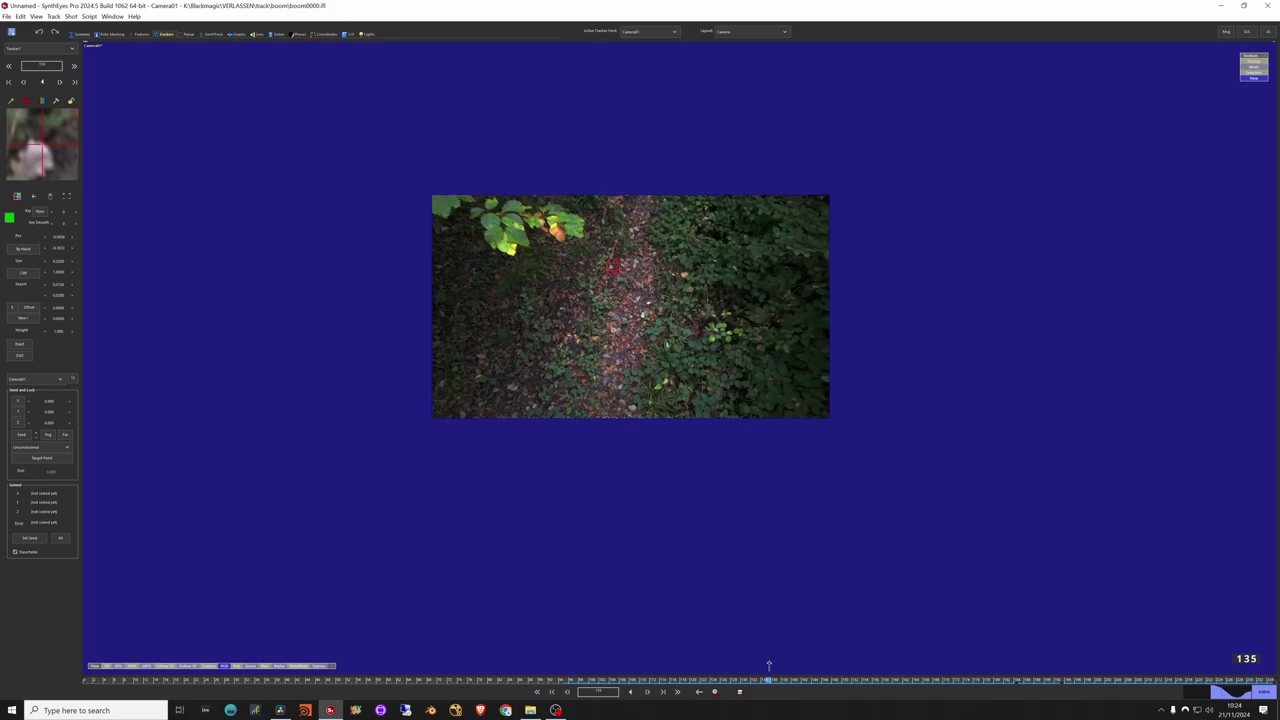
{"action": "scroll", "coordinate": [771, 314], "scroll_direction": "up", "scroll_amount": 5}
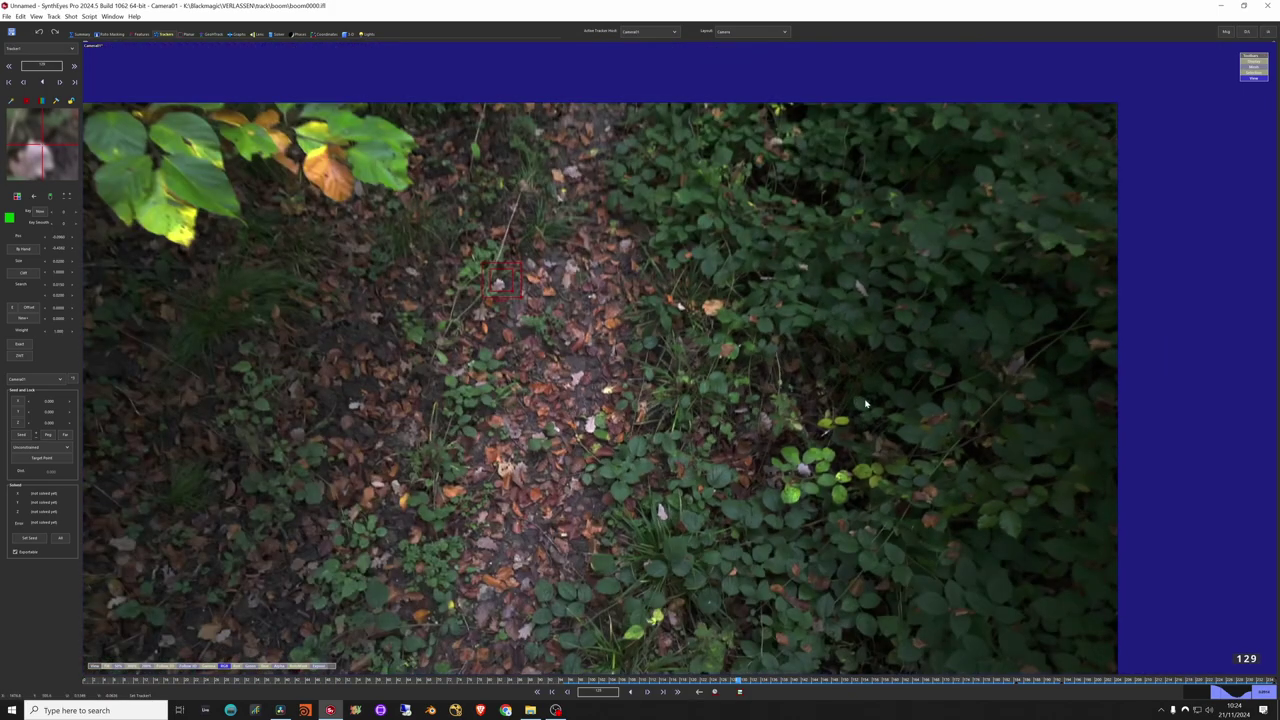
{"action": "middle_click_drag", "start_coordinate": [867, 404], "coordinate": [897, 412]}
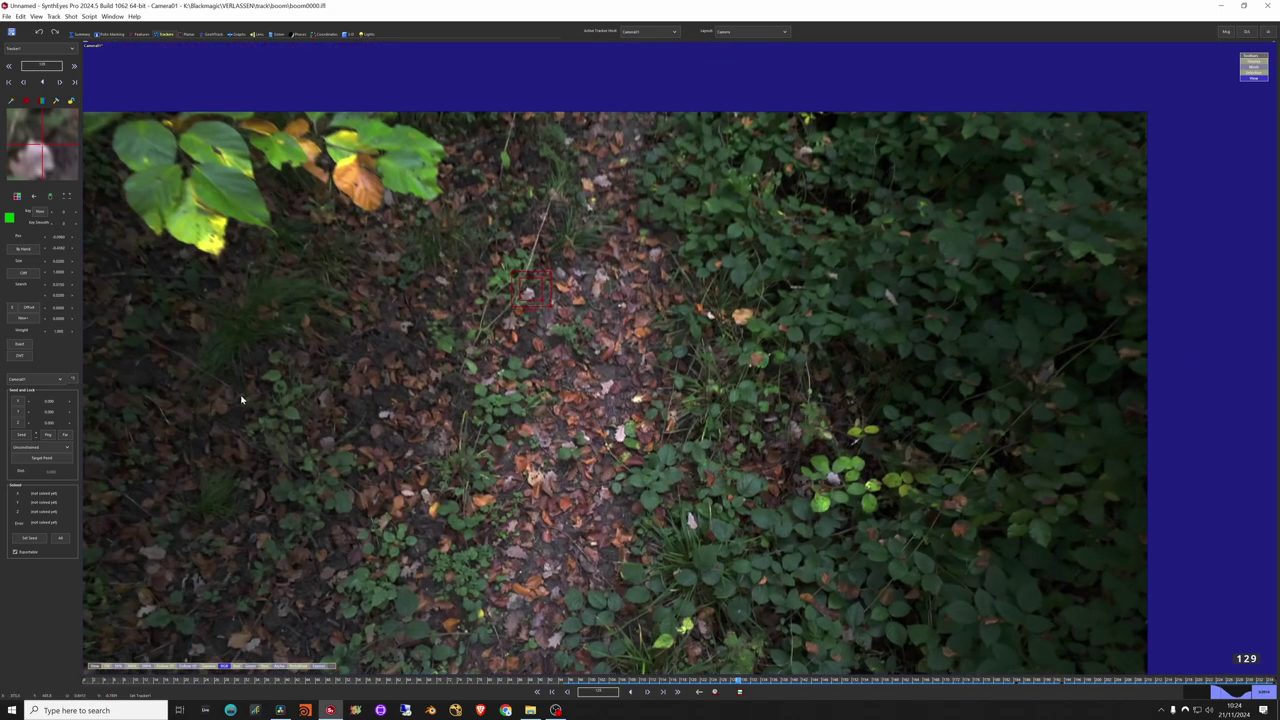
{"action": "key", "text": "l"}
{"action": "key", "text": "Delete"}
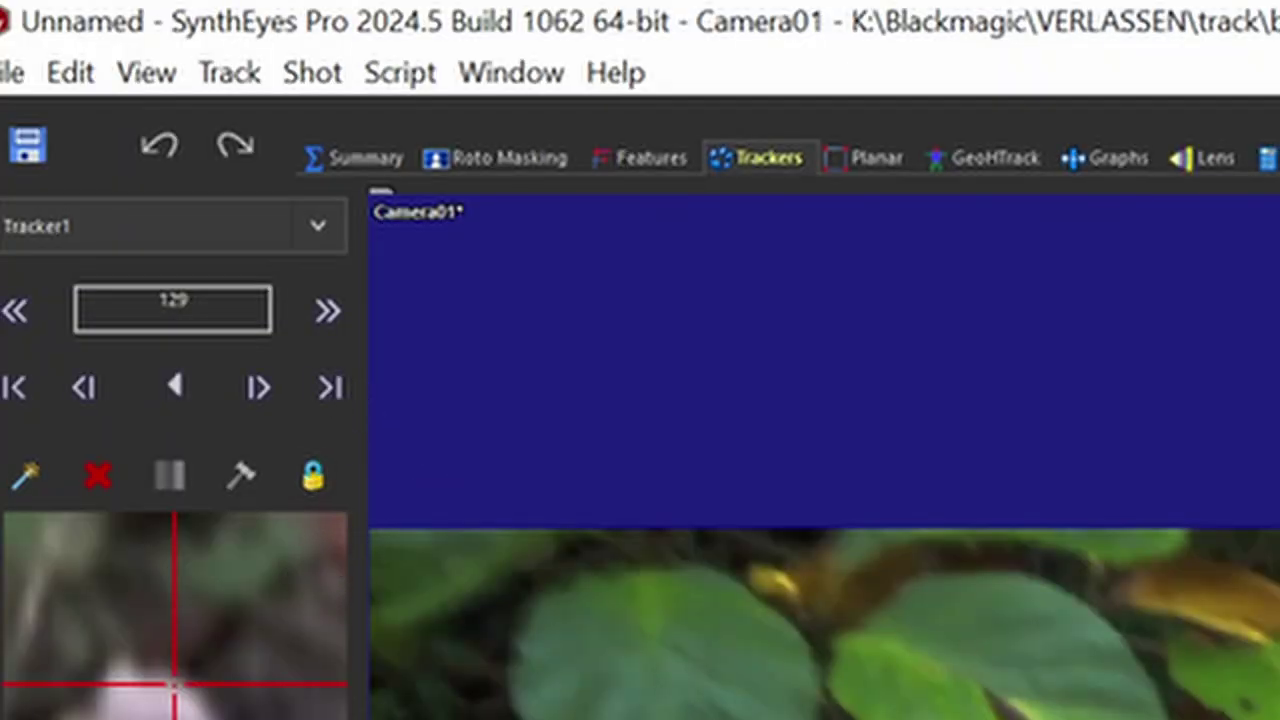
- Create a second tracker on the small bright speck between the leaves at frame 0 and enlarge its search area
{"action": "middle_click_drag", "start_coordinate": [480, 485], "coordinate": [504, 430]}
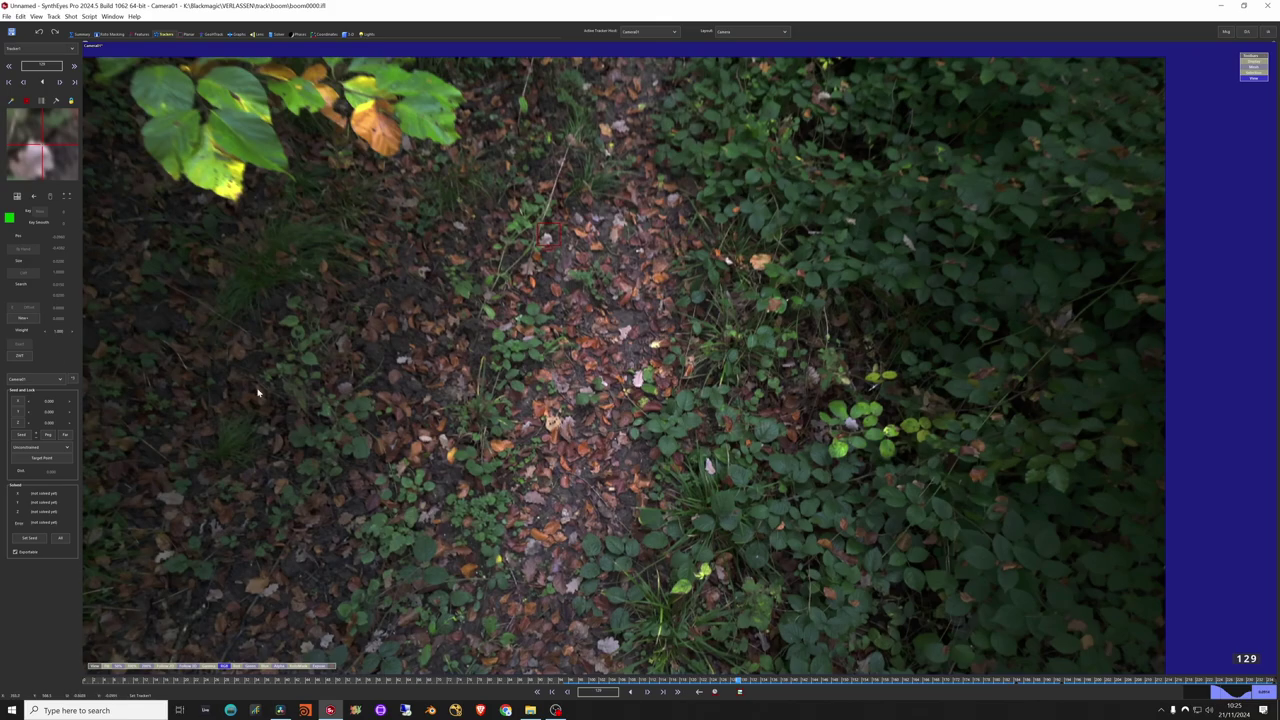
{"action": "left_click_drag", "start_coordinate": [190, 679], "coordinate": [86, 679]}
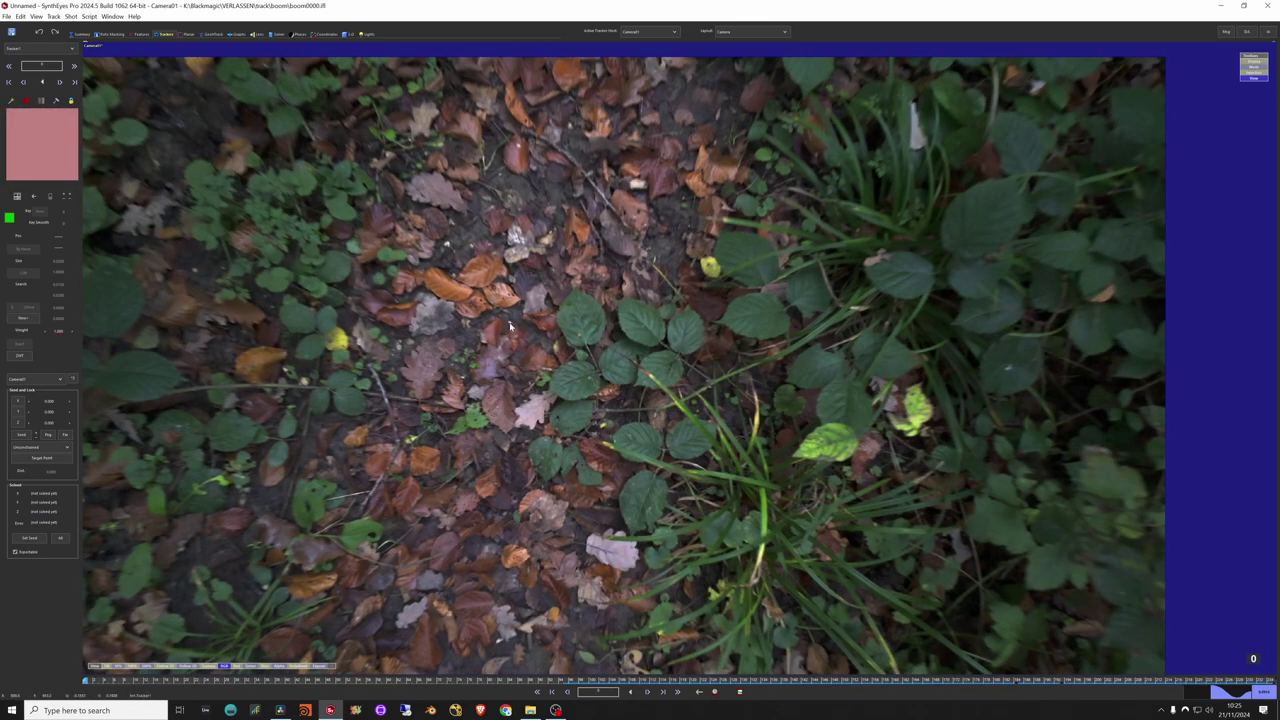
{"action": "left_click", "coordinate": [509, 326]}
{"action": "left_click_drag", "start_coordinate": [531, 343], "coordinate": [542, 350]}
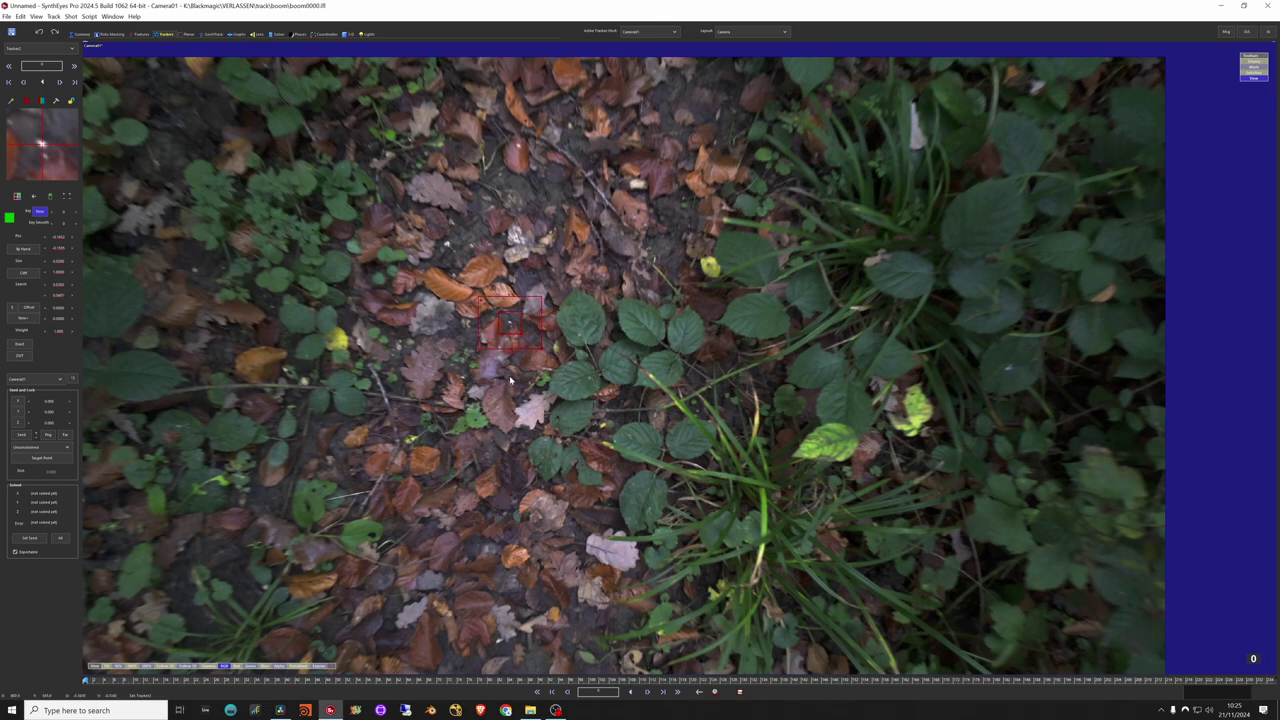
- Try to track the bright speck forward from frame 0 with the backward direction still set, and return to frame 0
{"action": "key", "text": "d"}
{"action": "key", "text": "d"}
{"action": "key", "text": "d"}
{"action": "key", "text": "d"}
{"action": "key", "text": "d"}
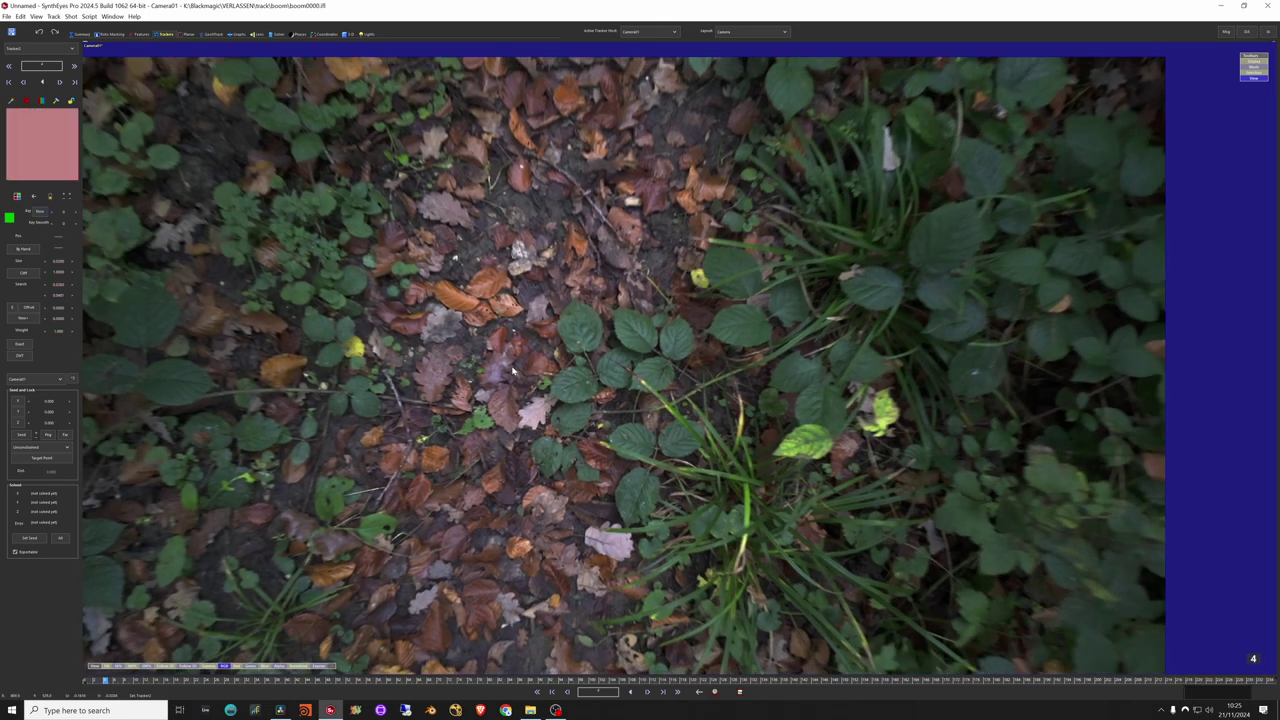
{"action": "key", "text": "s"}
{"action": "key", "text": "s"}
{"action": "key", "text": "s"}
{"action": "key", "text": "s"}
{"action": "key", "text": "s"}
{"action": "key", "text": "d"}
{"action": "key", "text": "d"}
{"action": "key", "text": "d"}
{"action": "key", "text": "d"}
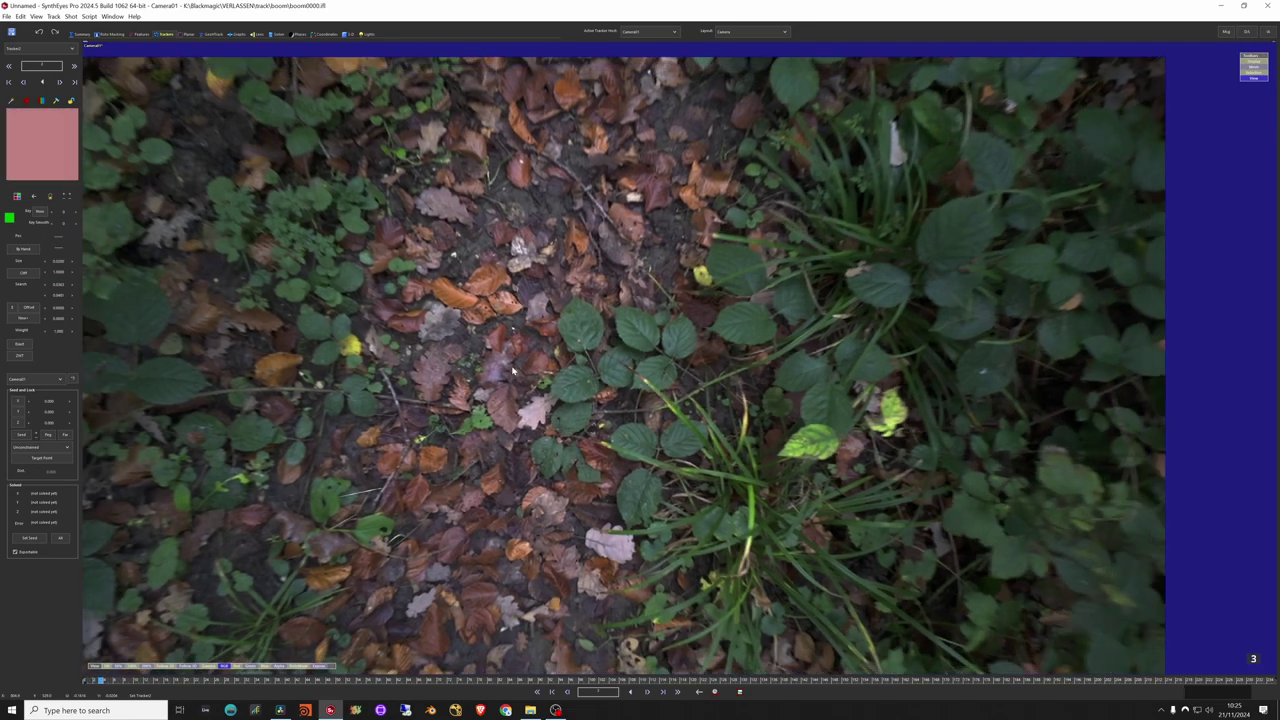
{"action": "key", "text": "s"}
{"action": "key", "text": "s"}
{"action": "key", "text": "s"}
{"action": "key", "text": "s"}
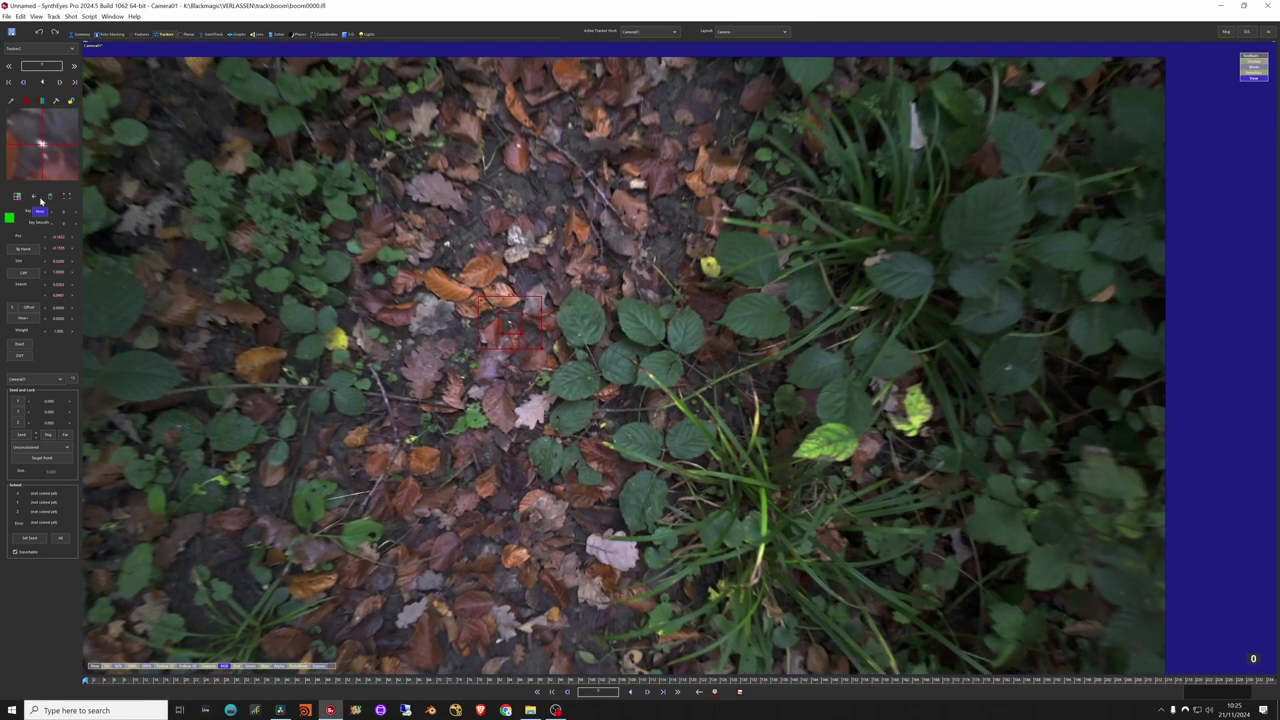
- Switch the second tracker to forward tracking and track the bright speck to frame 17
{"action": "left_click", "coordinate": [35, 197]}
{"action": "key", "text": "d"}
{"action": "key", "text": "d"}
{"action": "key", "text": "d"}
{"action": "key", "text": "d"}
{"action": "key", "text": "d"}
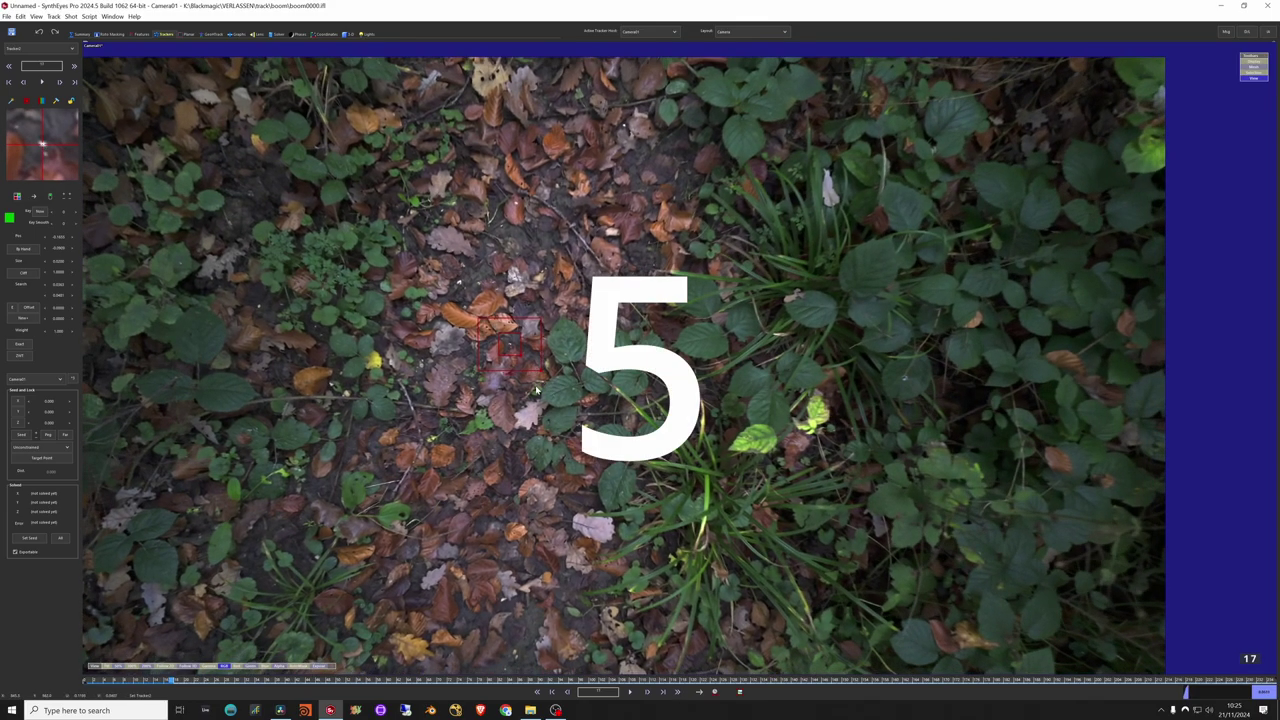
- Make the camera view follow the second tracker, and track the bright speck onward from frame 17 by playback
{"action": "key", "text": "5"}
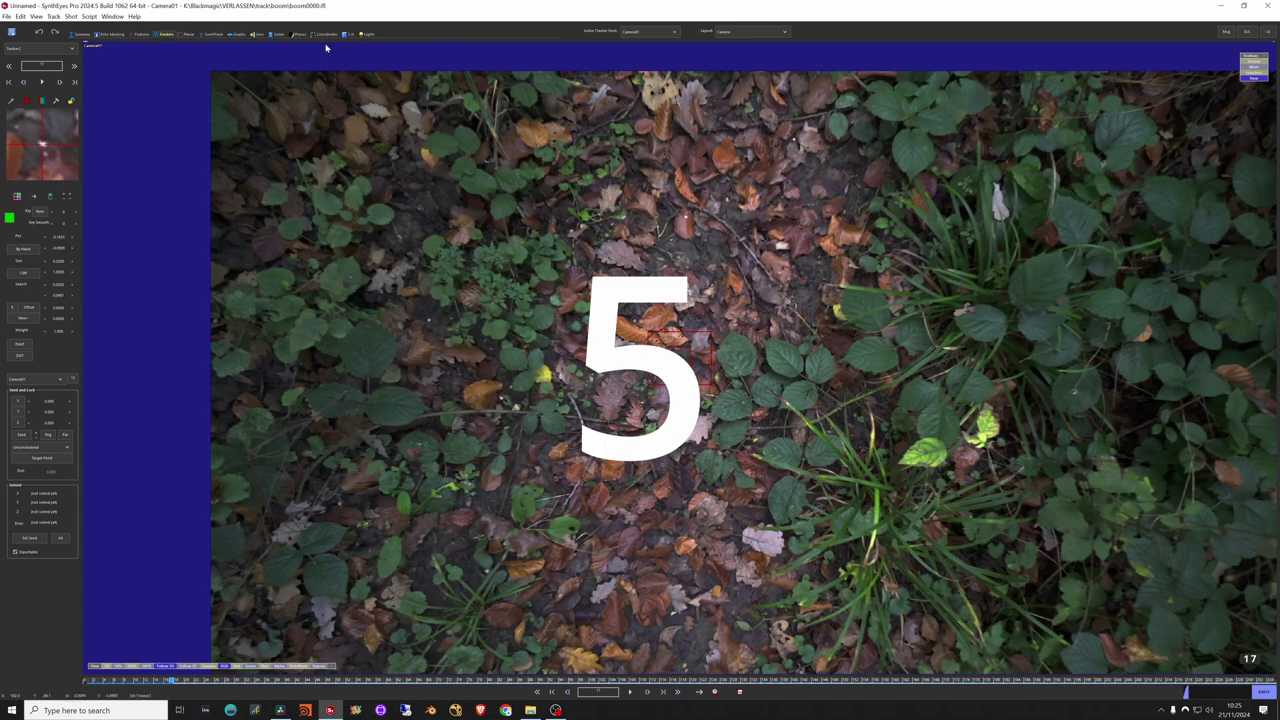
{"action": "left_click", "coordinate": [53, 16]}
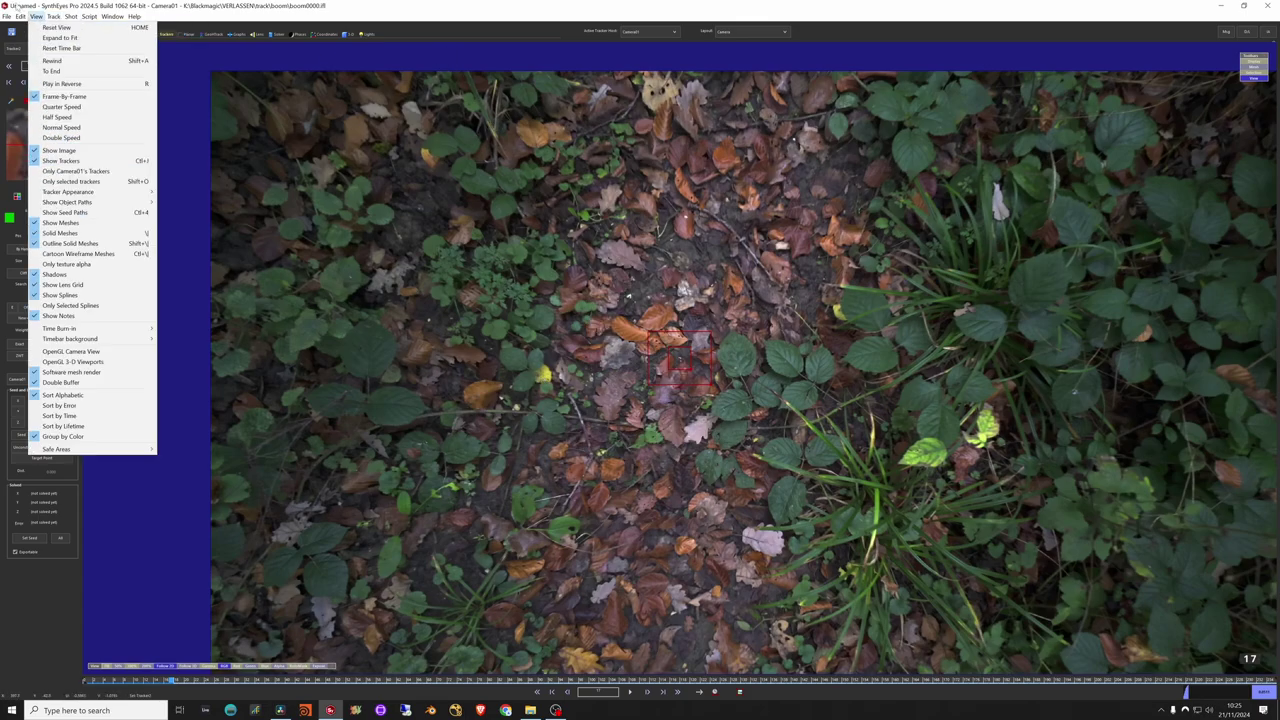
{"action": "mouse_move", "coordinate": [36, 16]}
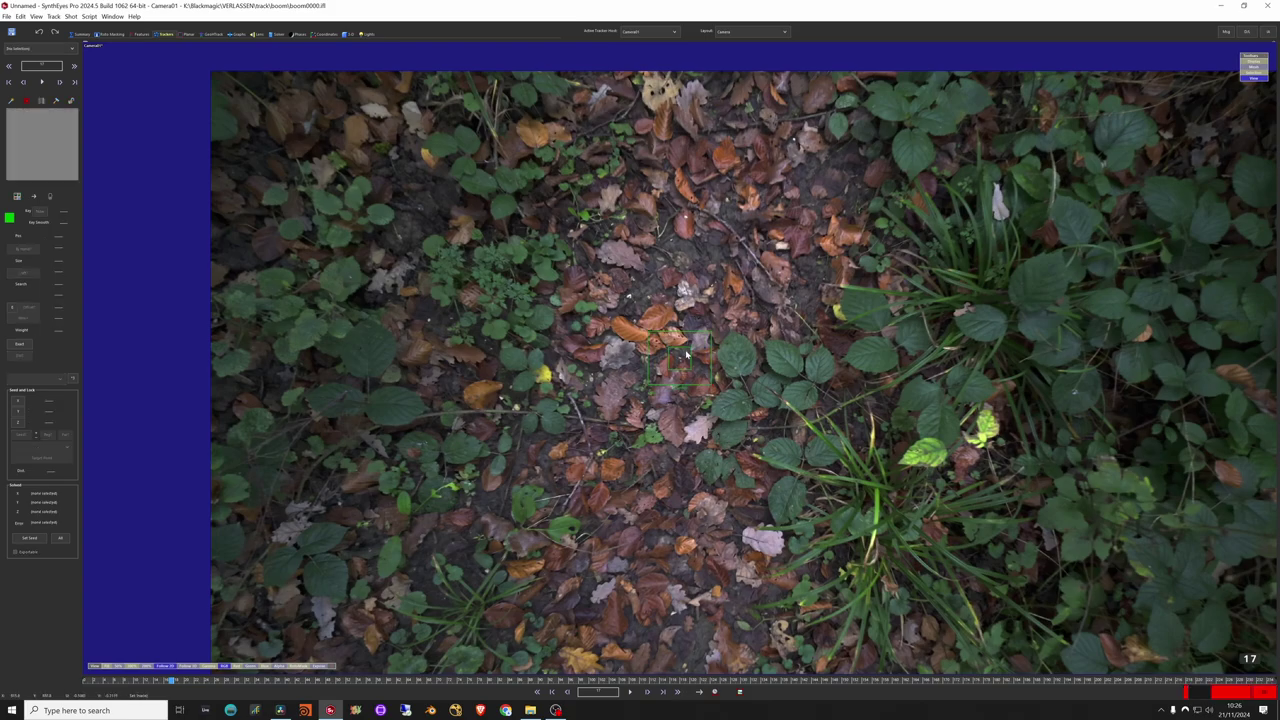
{"action": "left_click", "coordinate": [686, 354]}
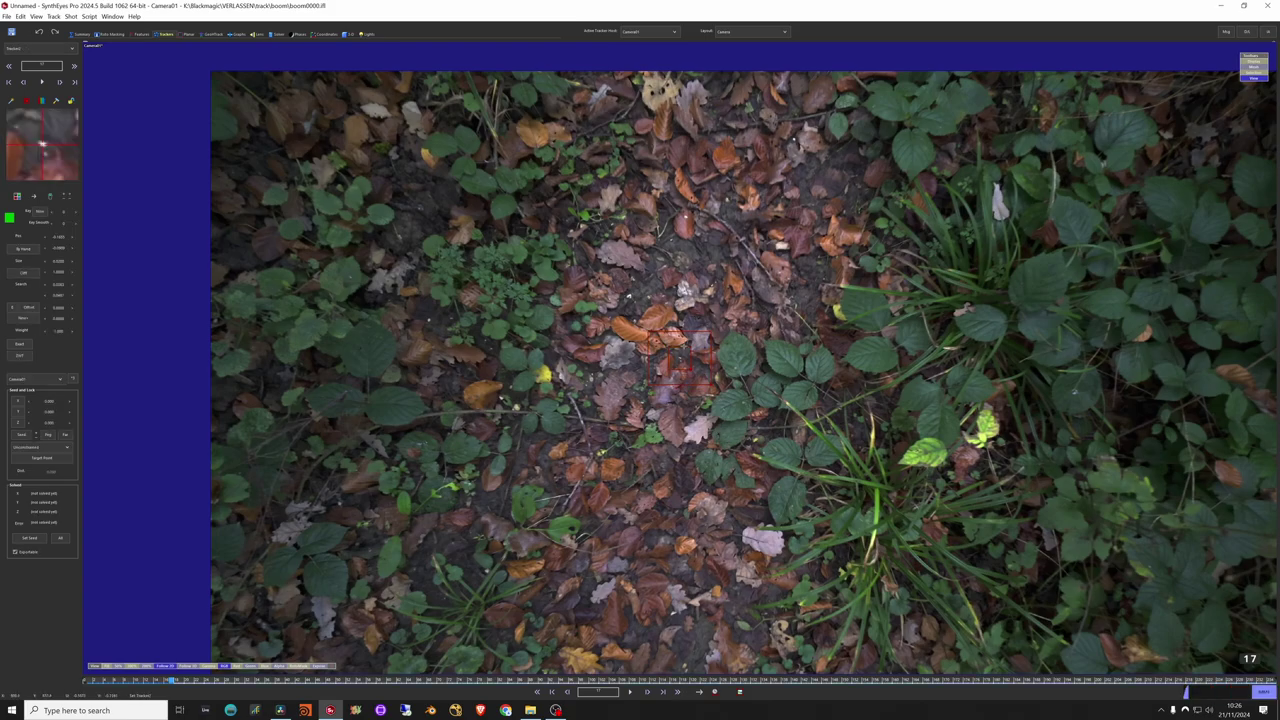
{"action": "key", "text": "space"}
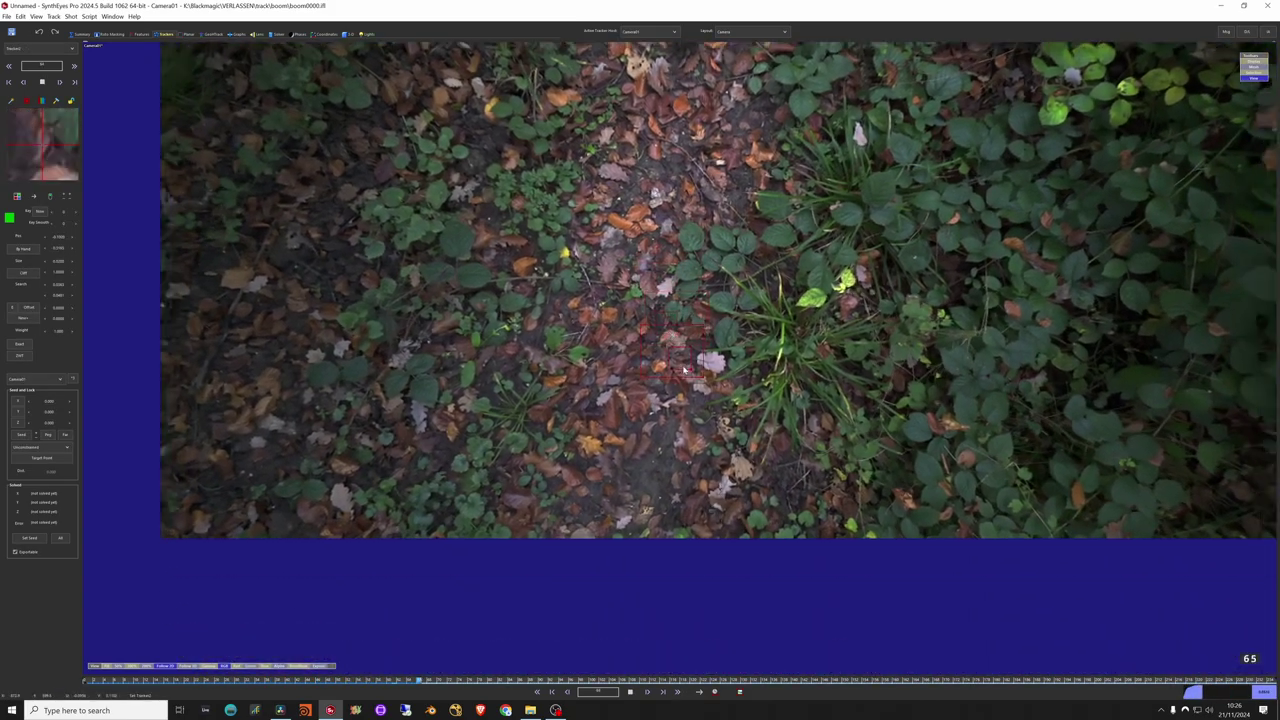
- Step back frame by frame from frame 68 to frame 50 to check how the second tracker holds the bright speck
{"action": "key", "text": "Left"}
{"action": "key", "text": "Left"}
{"action": "key", "text": "Left"}
{"action": "key", "text": "Left"}
{"action": "key", "text": "Left"}
{"action": "key", "text": "Left"}
{"action": "key", "text": "Left"}
{"action": "key", "text": "Left"}
{"action": "key", "text": "Left"}
{"action": "key", "text": "Left"}
{"action": "key", "text": "Left"}
{"action": "key", "text": "Left"}
{"action": "key", "text": "Left"}
{"action": "key", "text": "Left"}
{"action": "key", "text": "Left"}
{"action": "key", "text": "Left"}
{"action": "key", "text": "Left"}
{"action": "key", "text": "Left"}
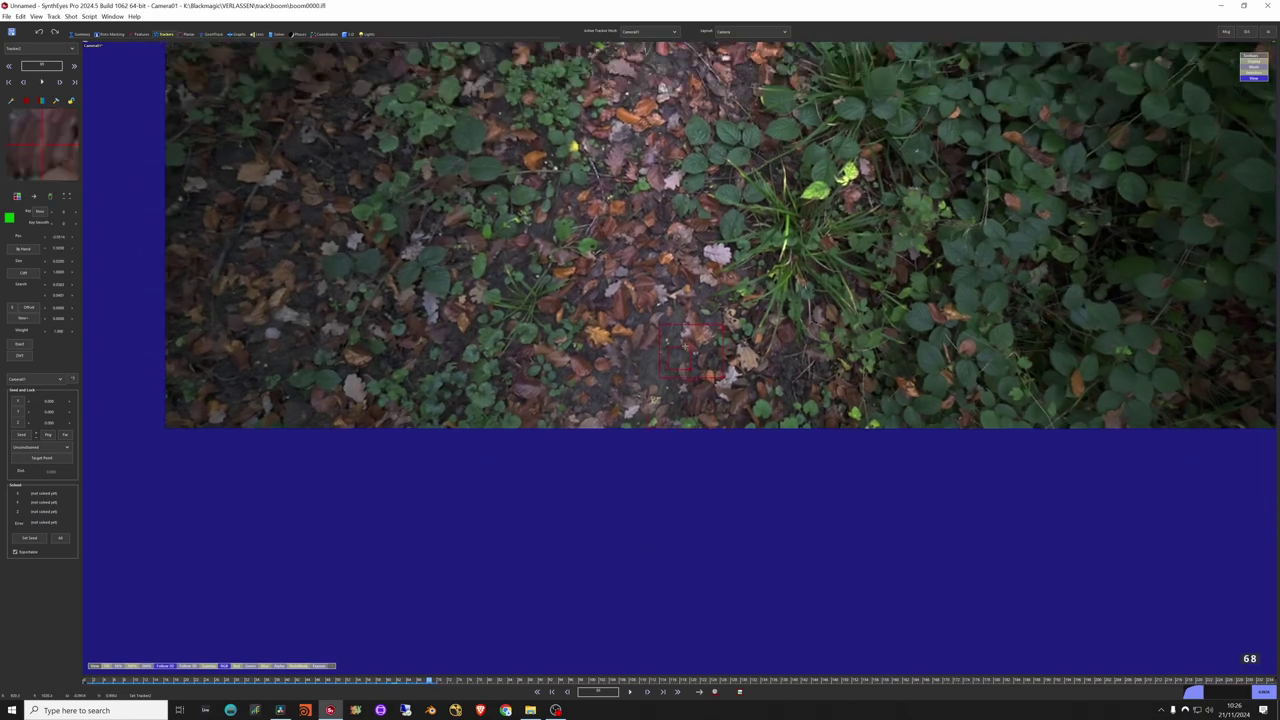
- Track the second tracker forward again from frame 50, and resume from frame 69 until the speck leaves the image
{"action": "key", "text": "Right"}
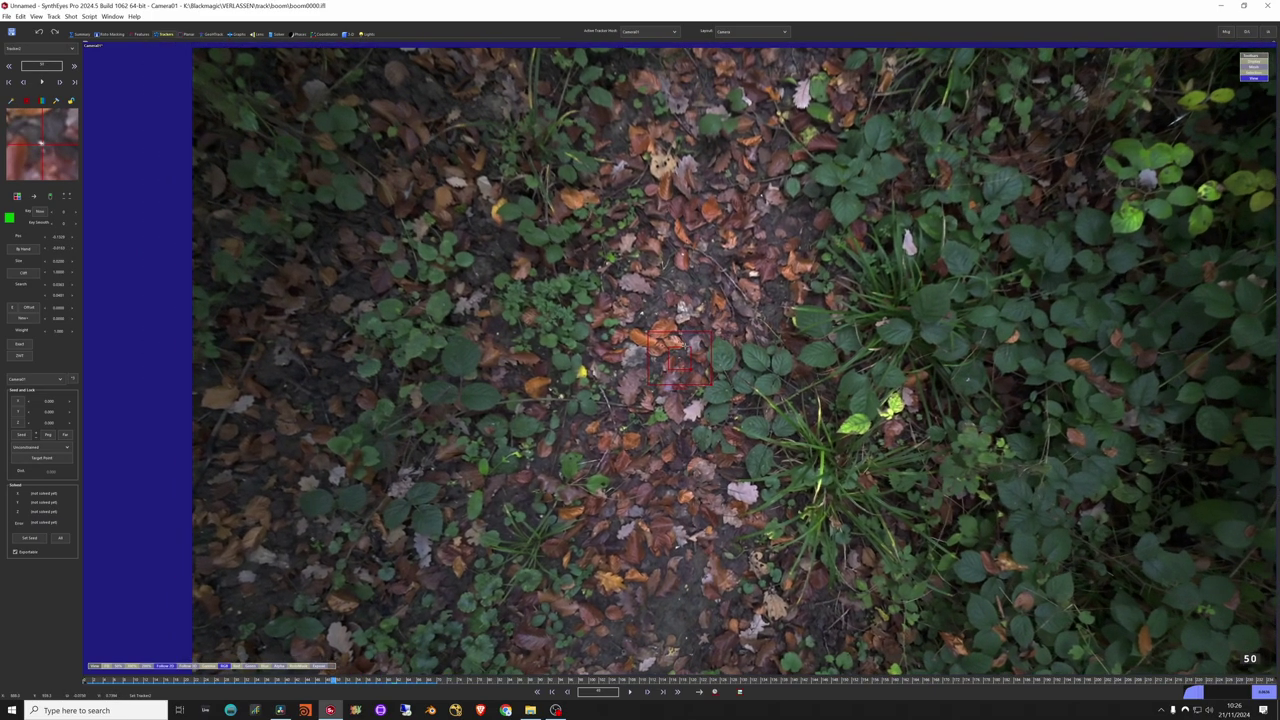
{"action": "key", "text": "Right"}
{"action": "key", "text": "Right"}
{"action": "key", "text": "Right"}
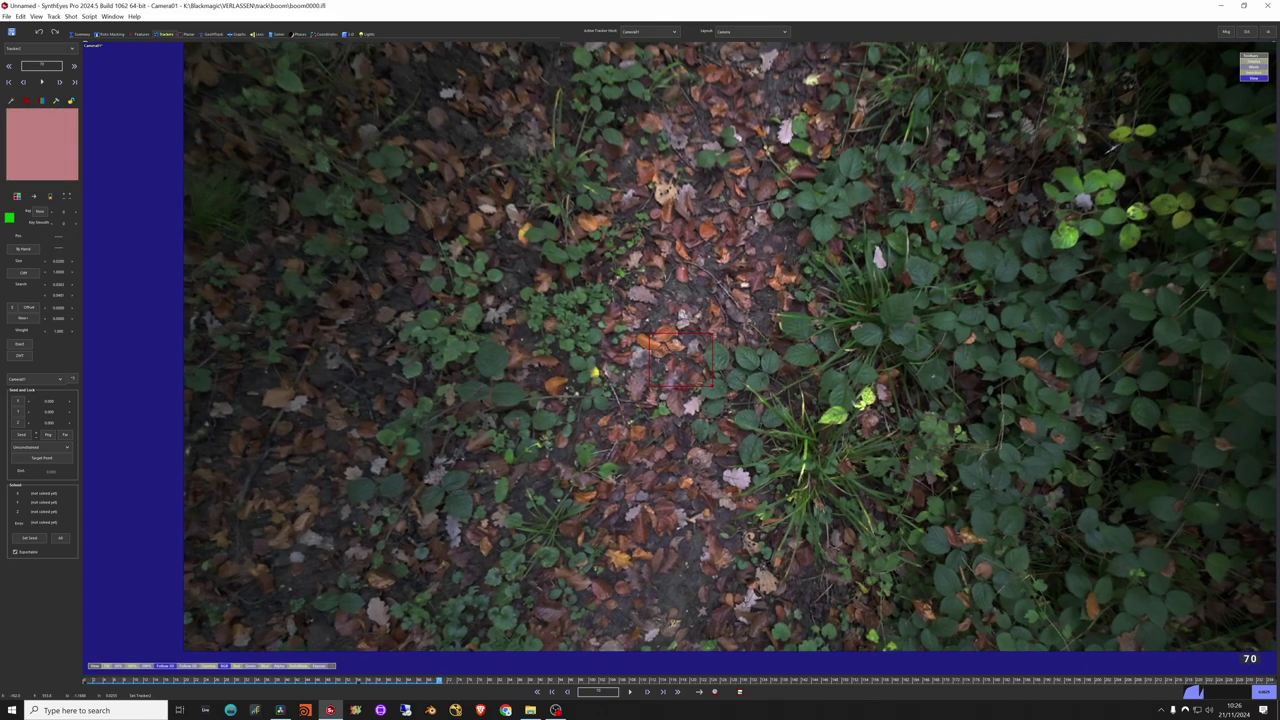
{"action": "key", "text": "s"}
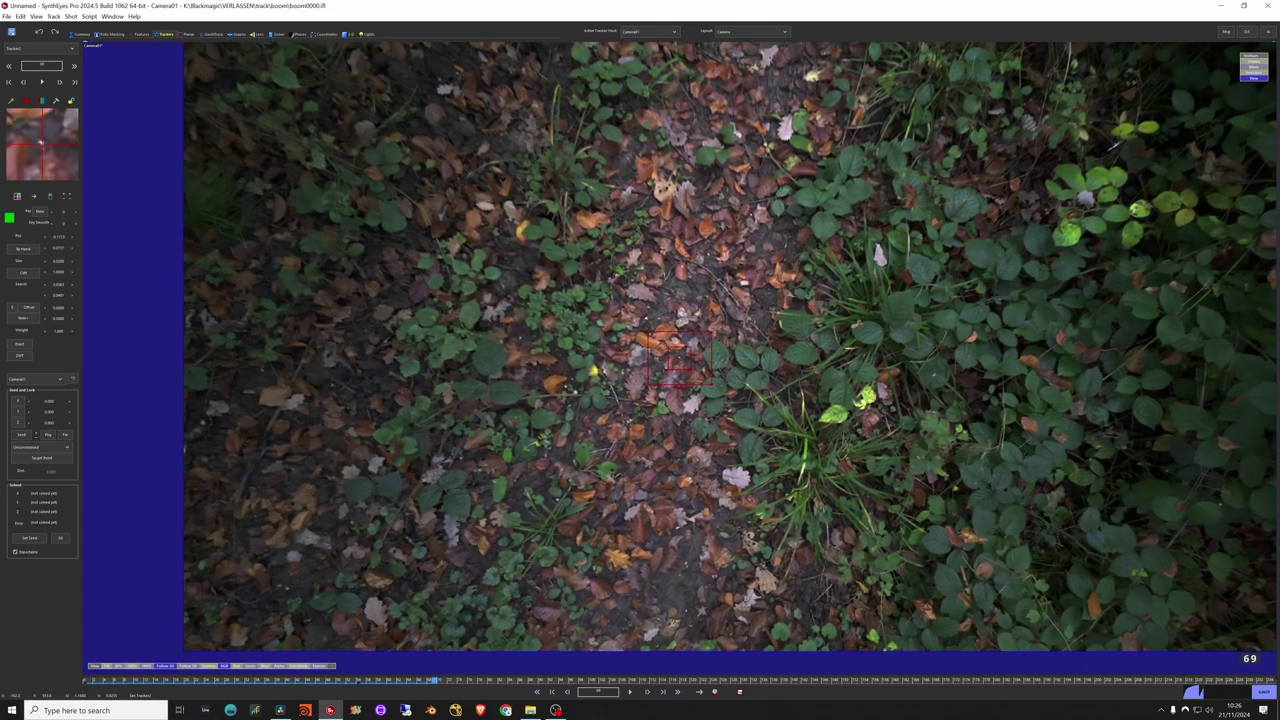
{"action": "key", "text": "d"}
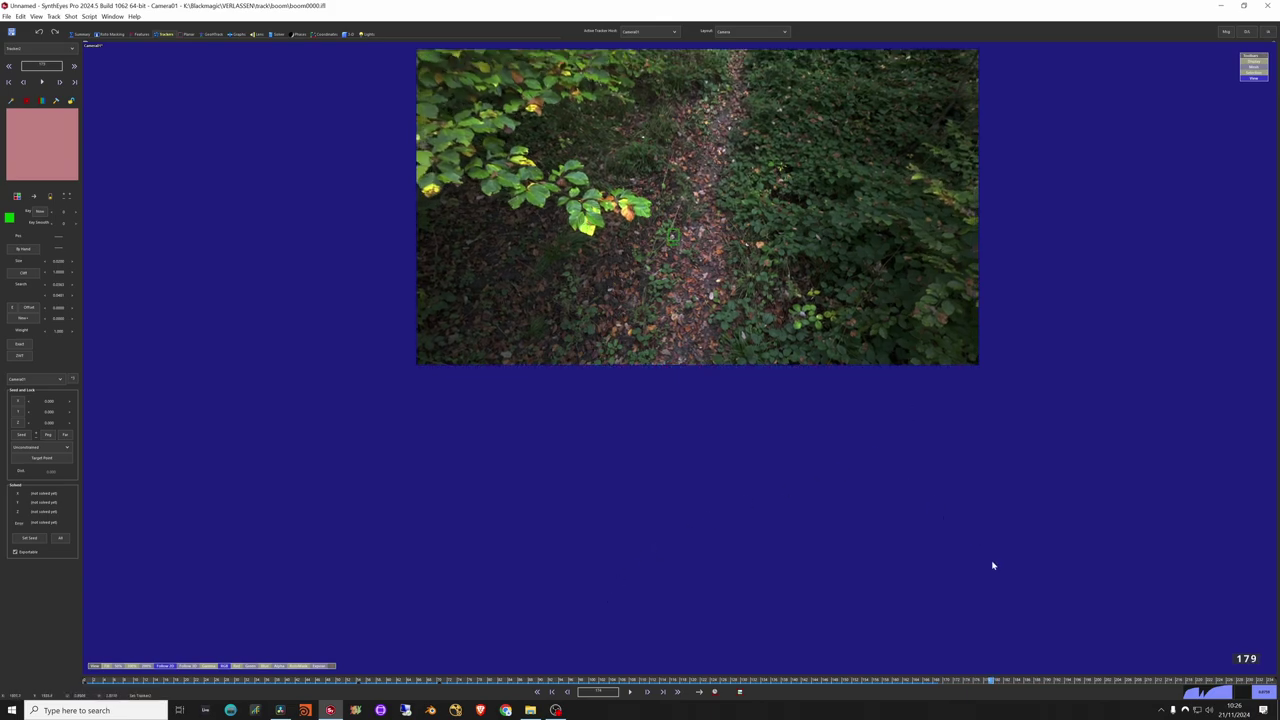
- Return to frame 110, lock the second tracker, and examine its placement up close
{"action": "left_click_drag", "start_coordinate": [1130, 684], "coordinate": [641, 686]}
{"action": "key", "text": "l"}
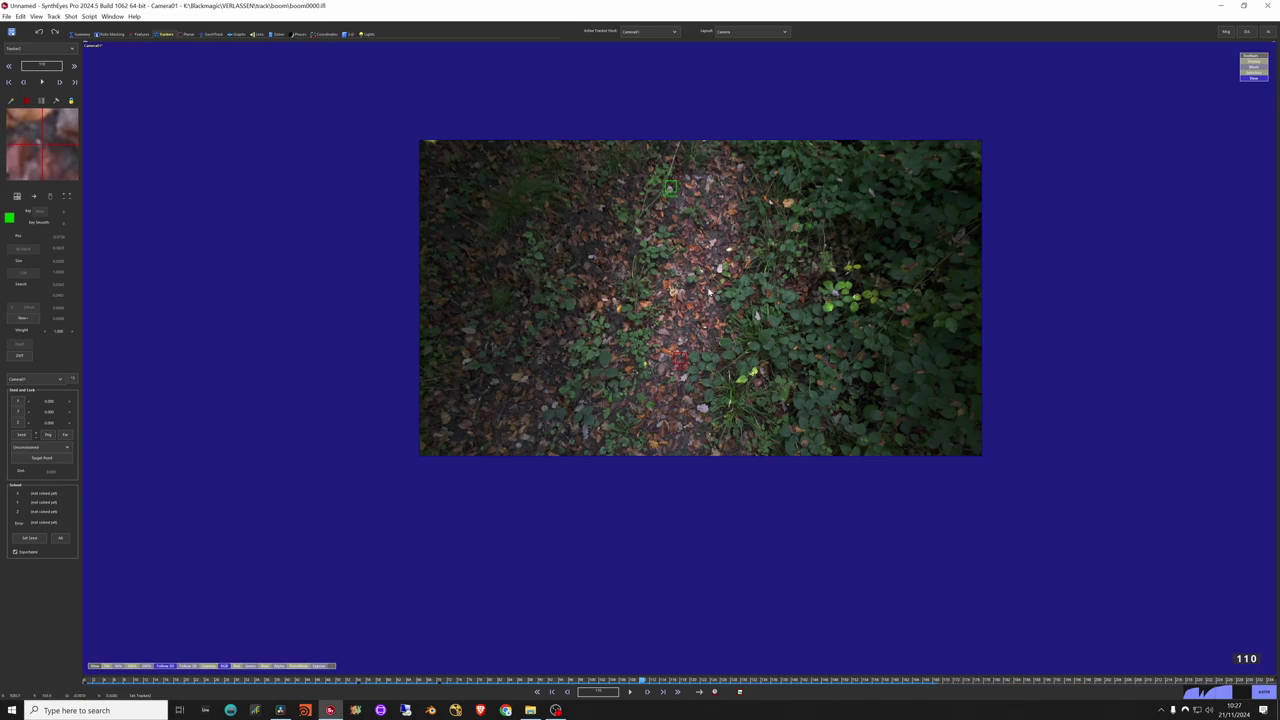
{"action": "scroll", "coordinate": [709, 292], "scroll_direction": "up", "scroll_amount": 3}
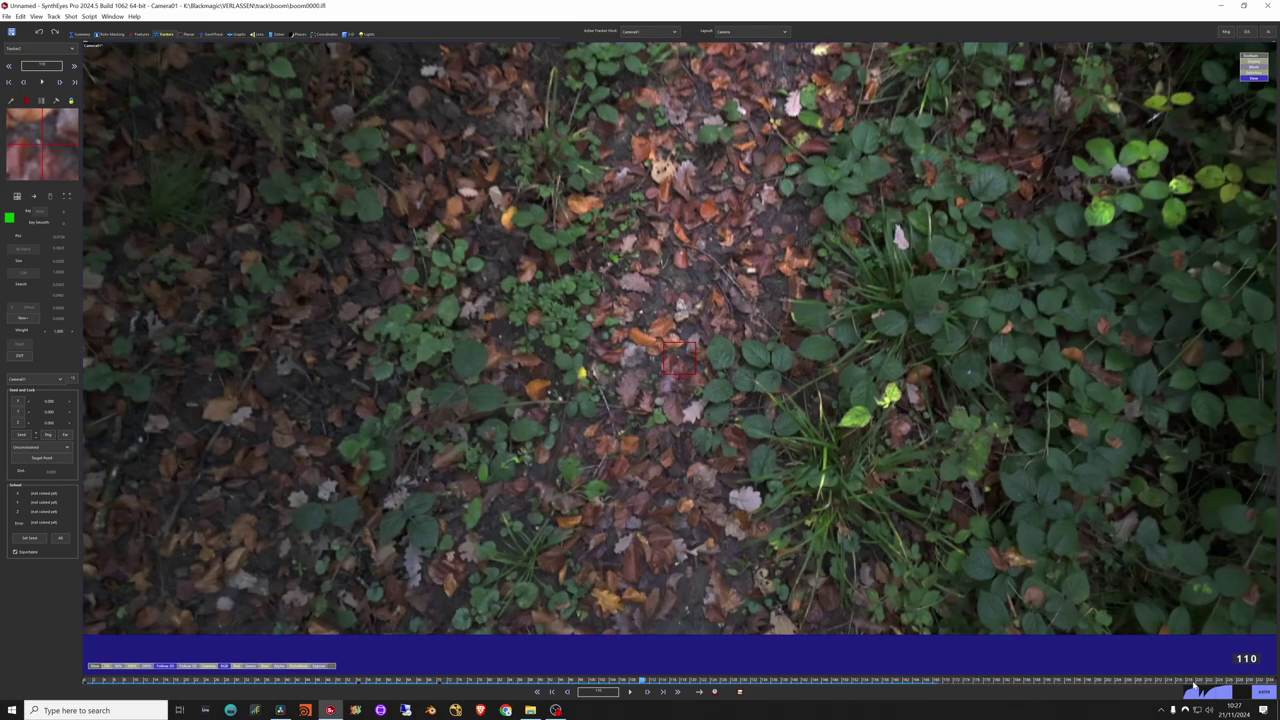
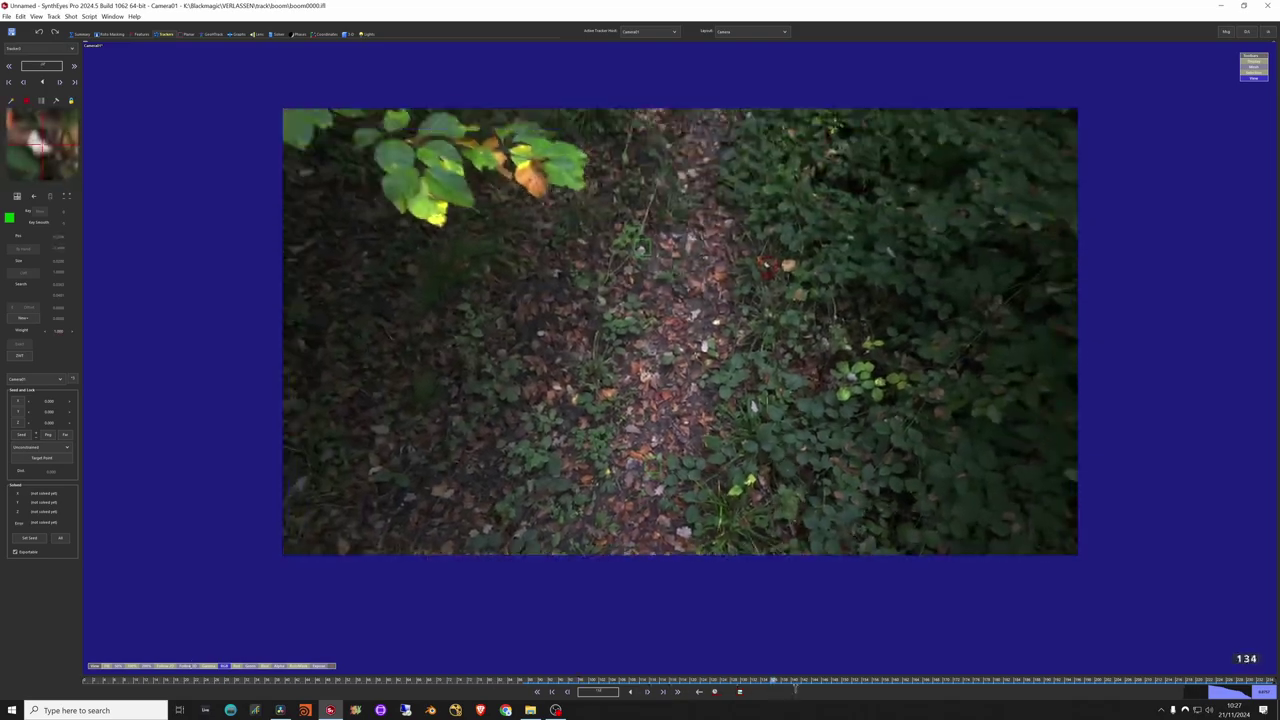
- Create a tracker on the orange hanging leaf at frame 126 and track it backward until the leaf leaves the image
{"action": "left_click_drag", "start_coordinate": [935, 692], "coordinate": [723, 663]}
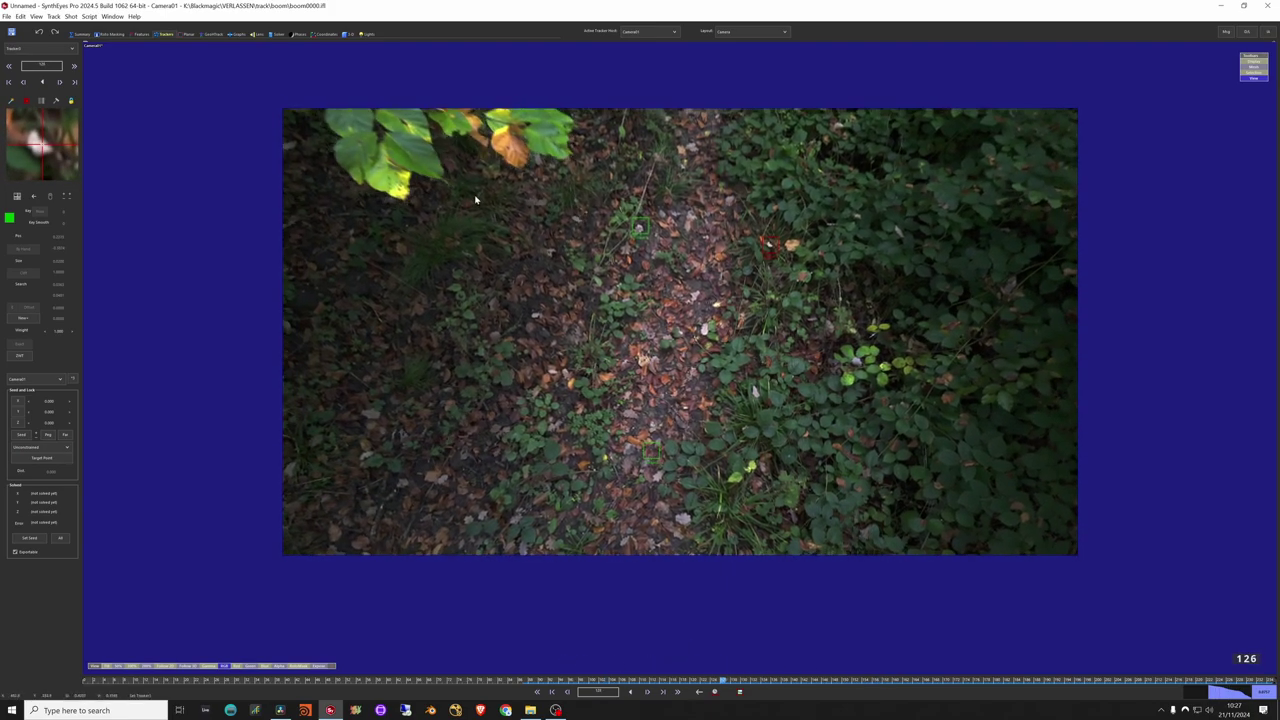
{"action": "left_click", "coordinate": [508, 150]}
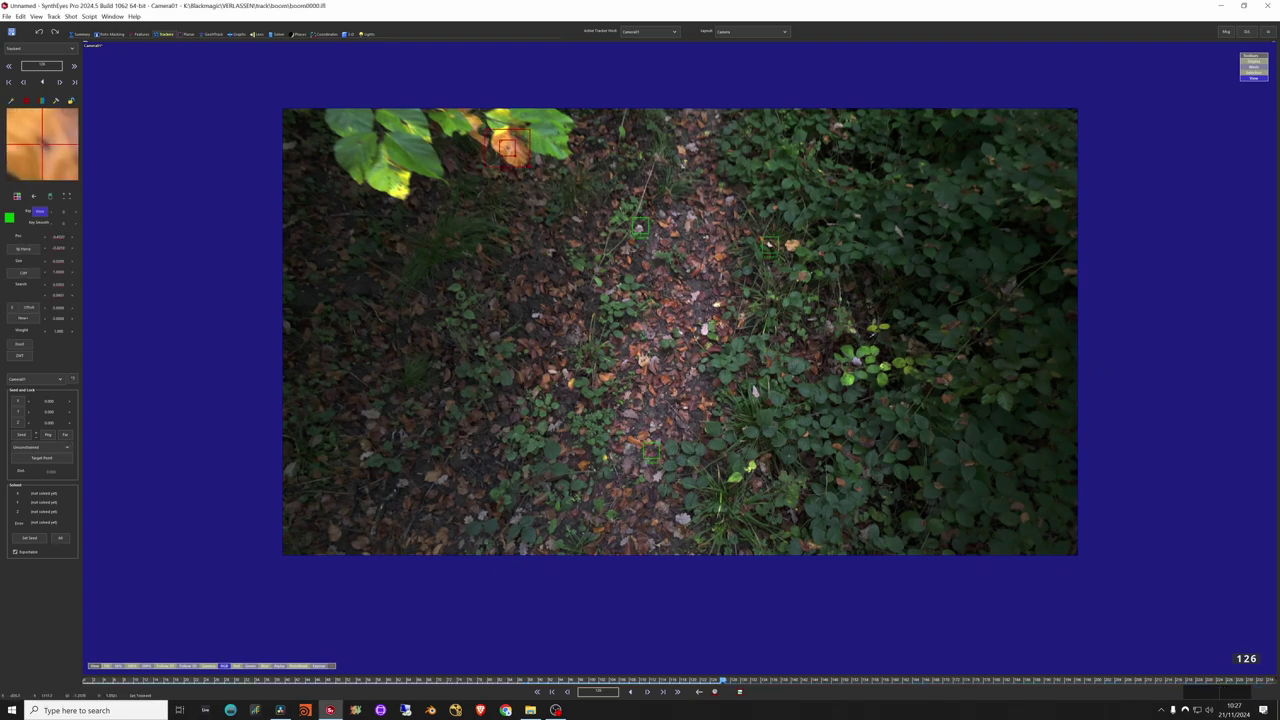
{"action": "left_click", "coordinate": [34, 200]}
{"action": "key", "text": "space"}
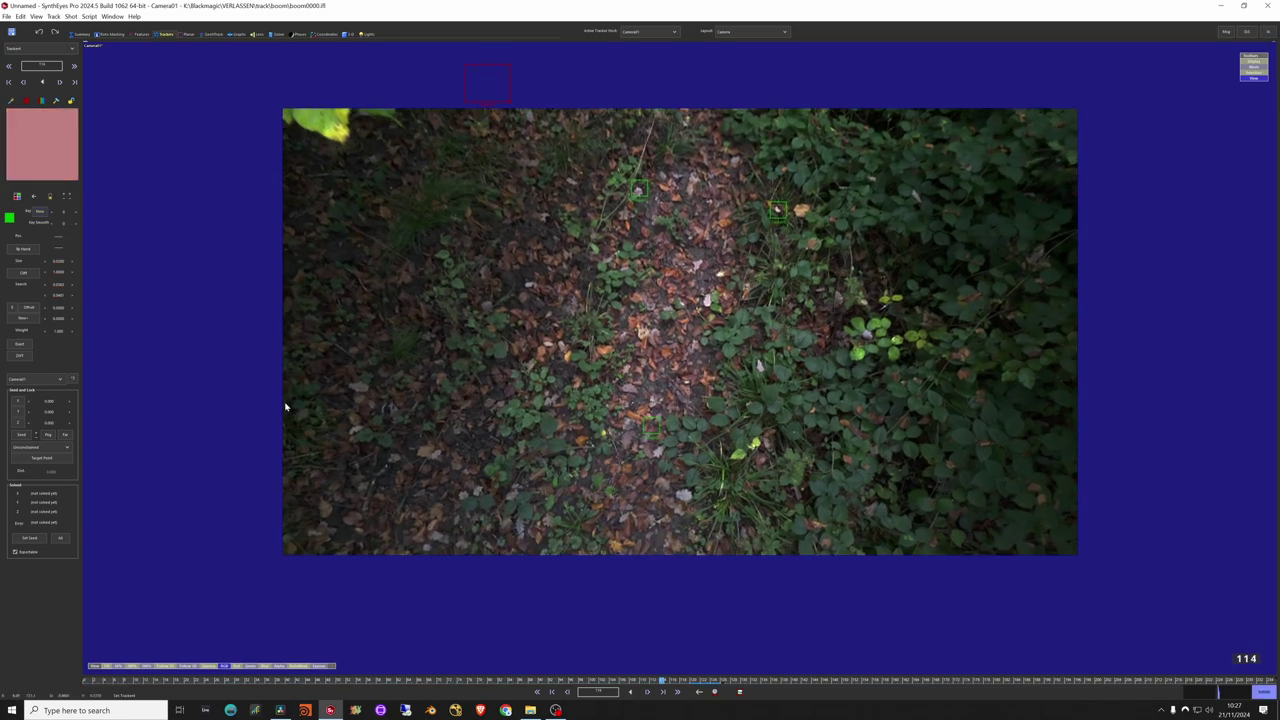
- Return to frame 126, switch the leaf tracker to forward tracking, and track the orange leaf onward by playback
{"action": "key", "text": "alt+period"}
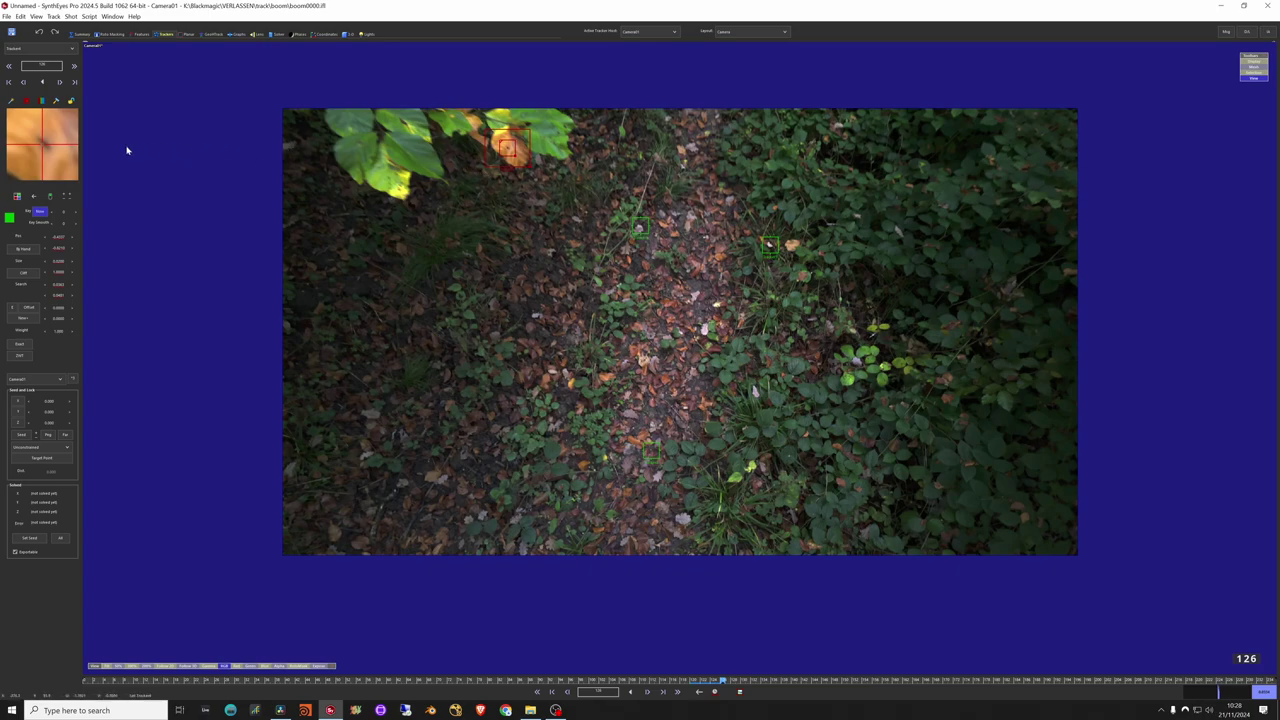
{"action": "key", "text": "d"}
{"action": "key", "text": "space"}
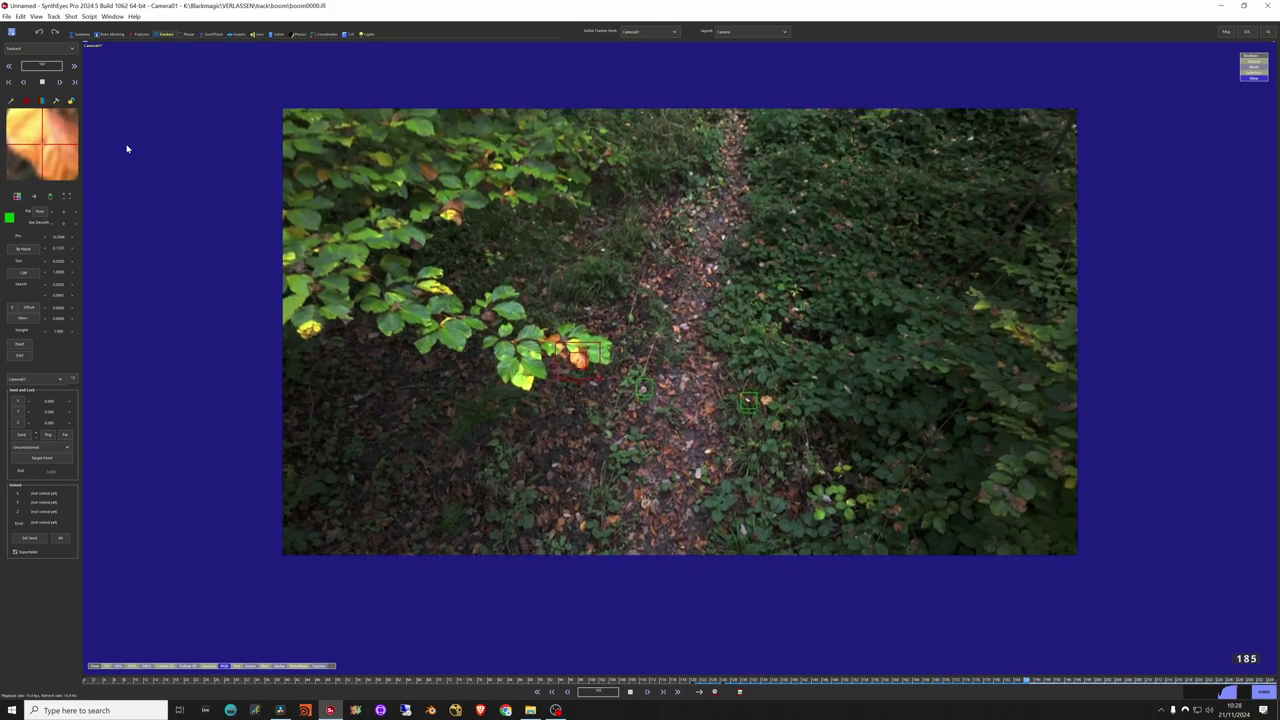
- Step the leaf tracker back to frame 214 and key a corrected position on the orange leaf there
{"action": "key", "text": "space"}
{"action": "key", "text": "s"}
{"action": "key", "text": "s"}
{"action": "key", "text": "s"}
{"action": "key", "text": "s"}
{"action": "key", "text": "s"}
{"action": "key", "text": "s"}
{"action": "key", "text": "s"}
{"action": "key", "text": "s"}
{"action": "key", "text": "s"}
{"action": "key", "text": "s"}
{"action": "key", "text": "s"}
{"action": "key", "text": "s"}
{"action": "key", "text": "s"}
{"action": "key", "text": "s"}
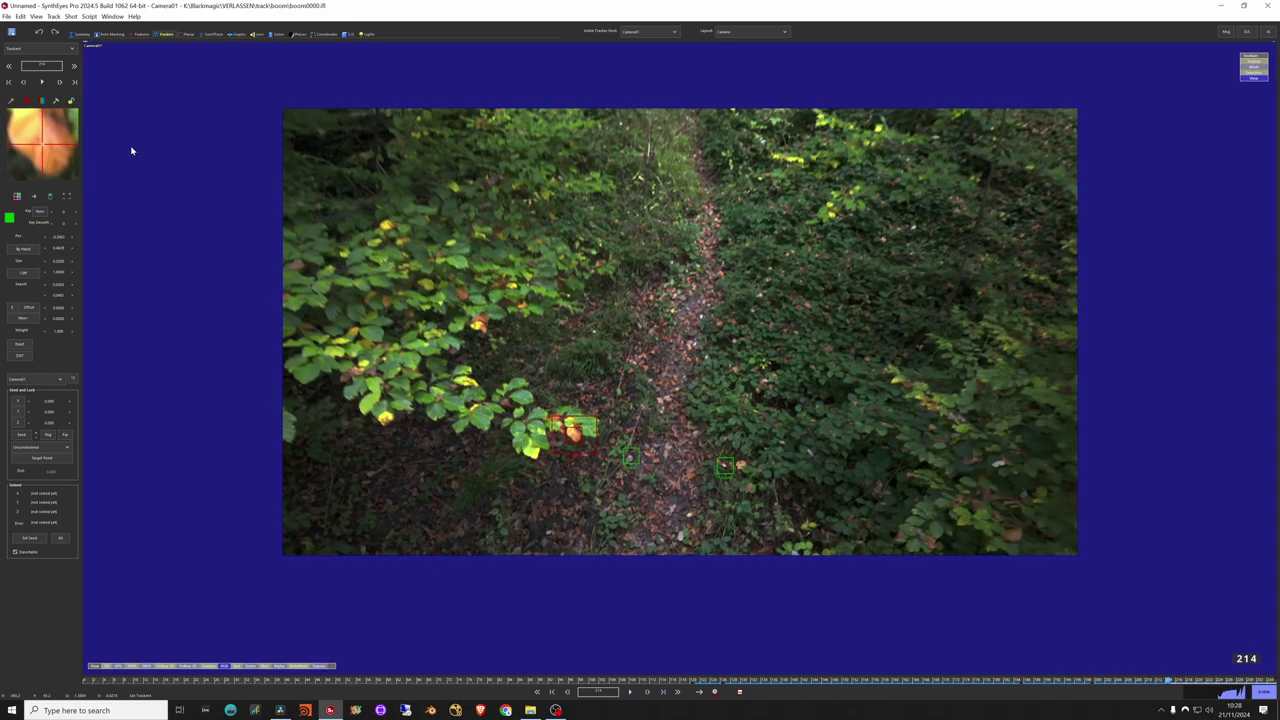
{"action": "left_click_drag", "start_coordinate": [43, 145], "coordinate": [48, 151]}
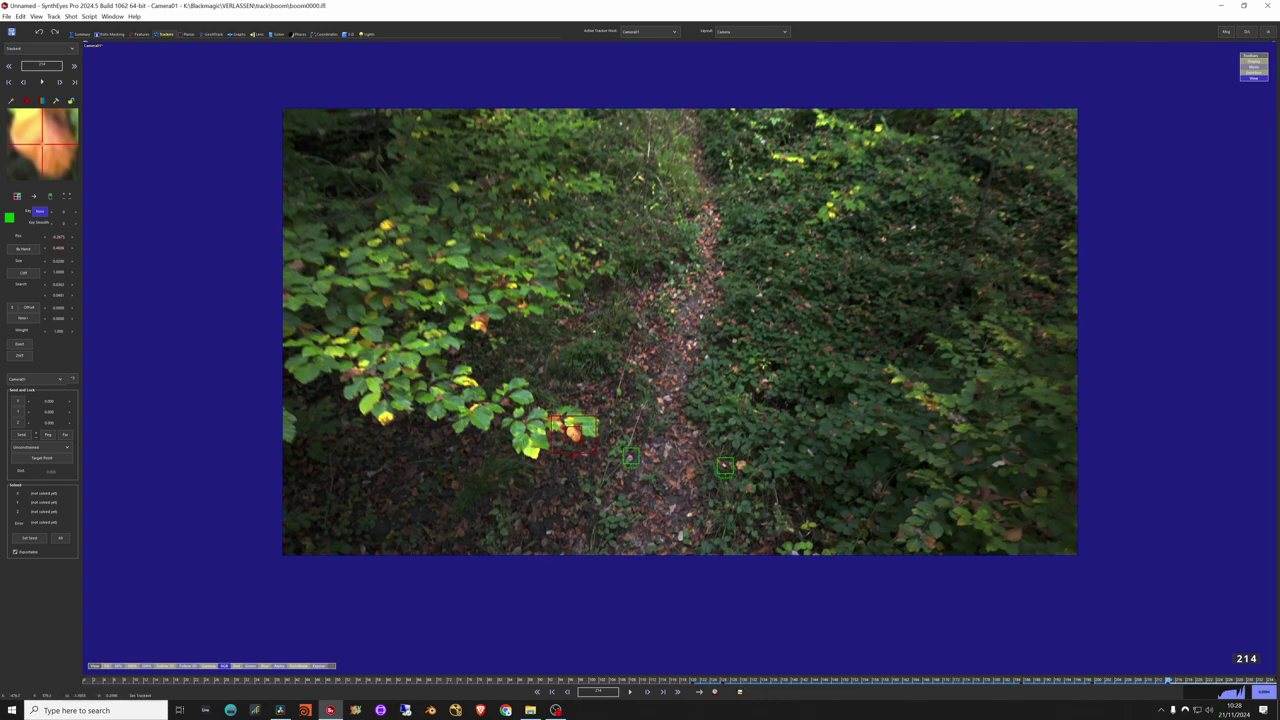
- Advance the leaf tracker frame by frame, keying small position nudges to keep it on the same point of the leaf
{"action": "key", "text": "d"}
{"action": "key", "text": "d"}
{"action": "key", "text": "d"}
{"action": "key", "text": "d"}
{"action": "key", "text": "d"}
{"action": "key", "text": "d"}
{"action": "key", "text": "d"}
{"action": "key", "text": "d"}
{"action": "key", "text": "d"}
{"action": "key", "text": "d"}
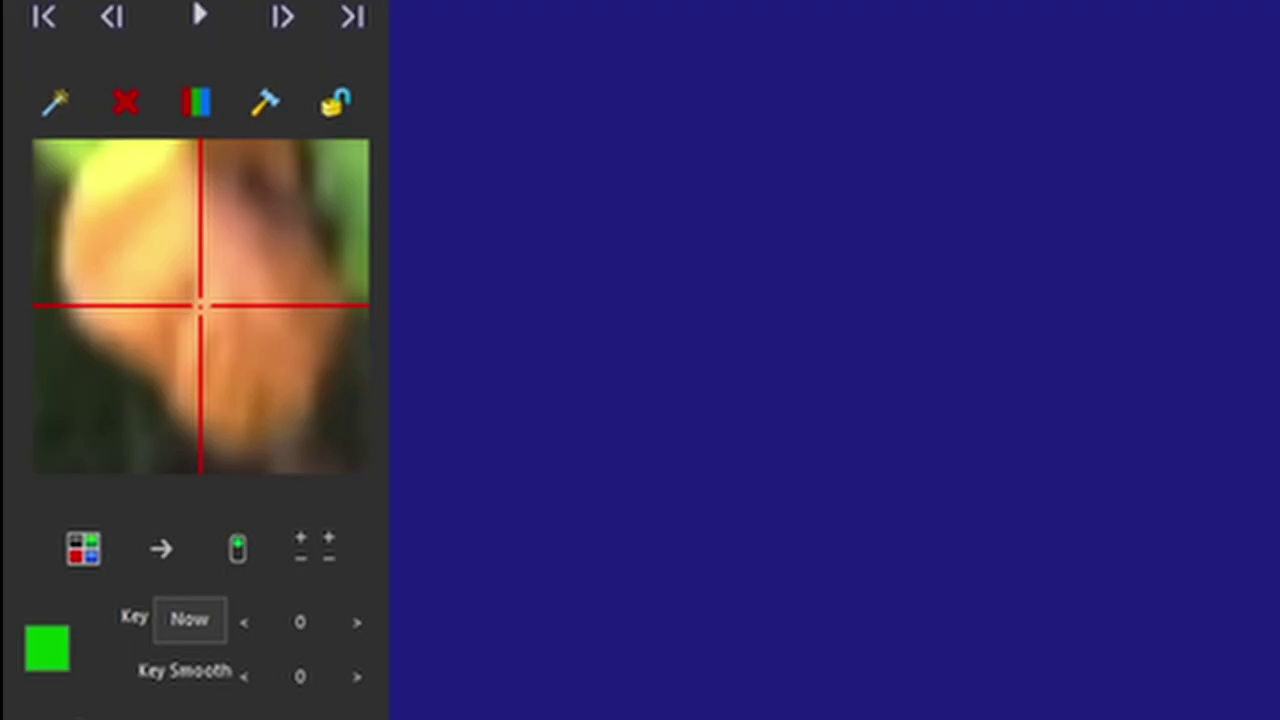
{"action": "key", "text": "KP_6"}
{"action": "key", "text": "KP_4"}
{"action": "key", "text": "KP_4"}
{"action": "key", "text": "KP_4"}
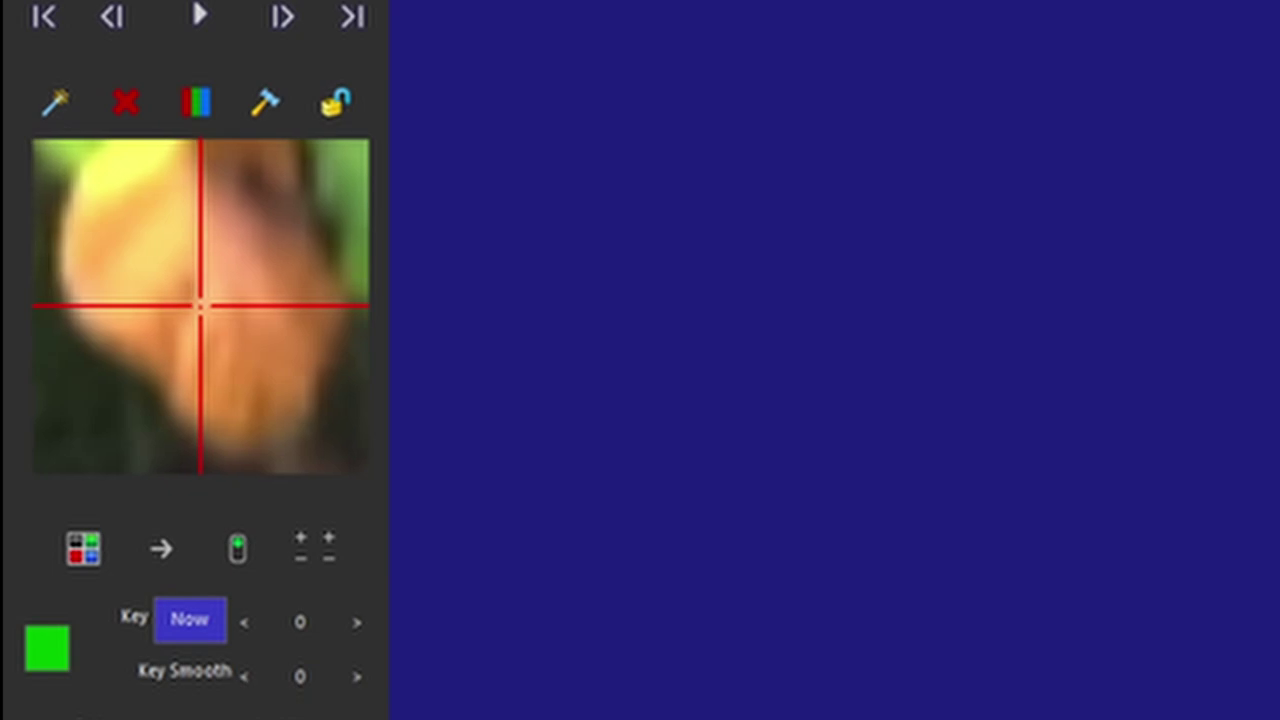
{"action": "key", "text": "KP_8"}
{"action": "key", "text": "KP_2"}
{"action": "key", "text": "KP_4"}
{"action": "key", "text": "KP_4"}
{"action": "key", "text": "d"}
{"action": "key", "text": "d"}
{"action": "key", "text": "d"}
{"action": "key", "text": "d"}
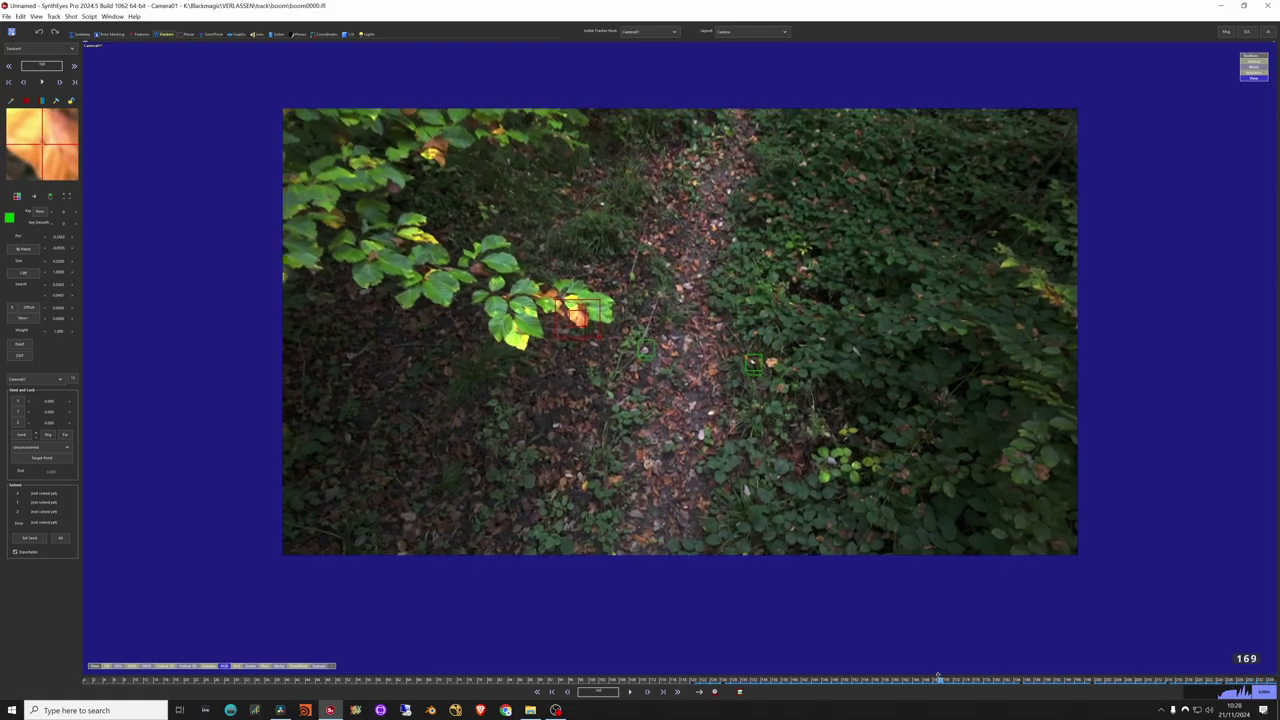
- Make the camera view follow the leaf tracker, review its path up to frame 235 and back to 153, and lock it
{"action": "left_click_drag", "start_coordinate": [804, 675], "coordinate": [1183, 690]}
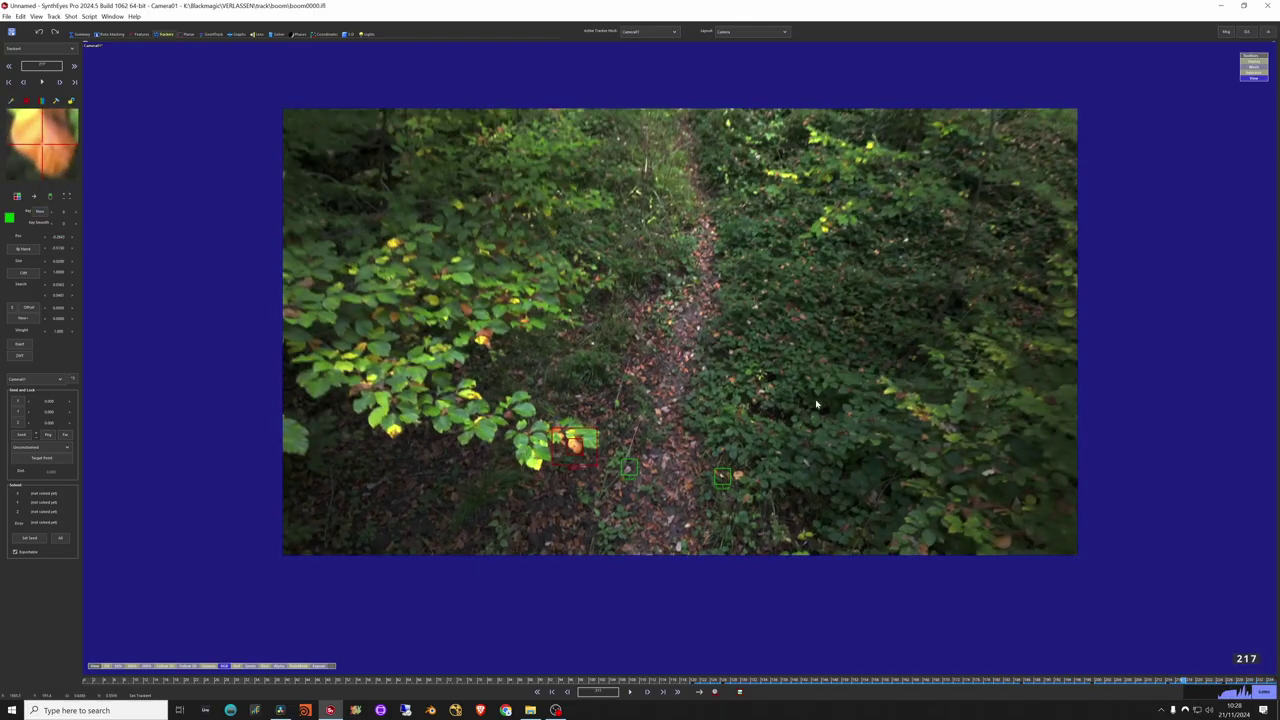
{"action": "key", "text": "5"}
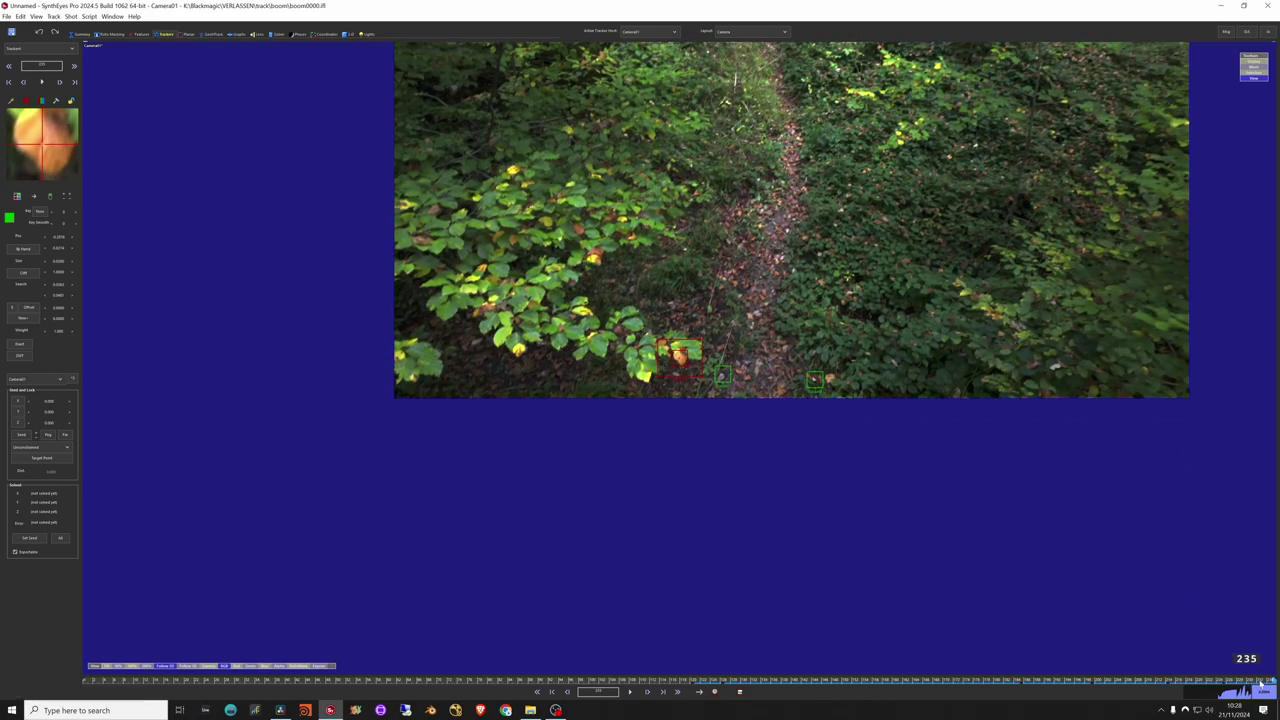
{"action": "left_click_drag", "start_coordinate": [1260, 682], "coordinate": [846, 620]}
{"action": "key", "text": "Delete"}
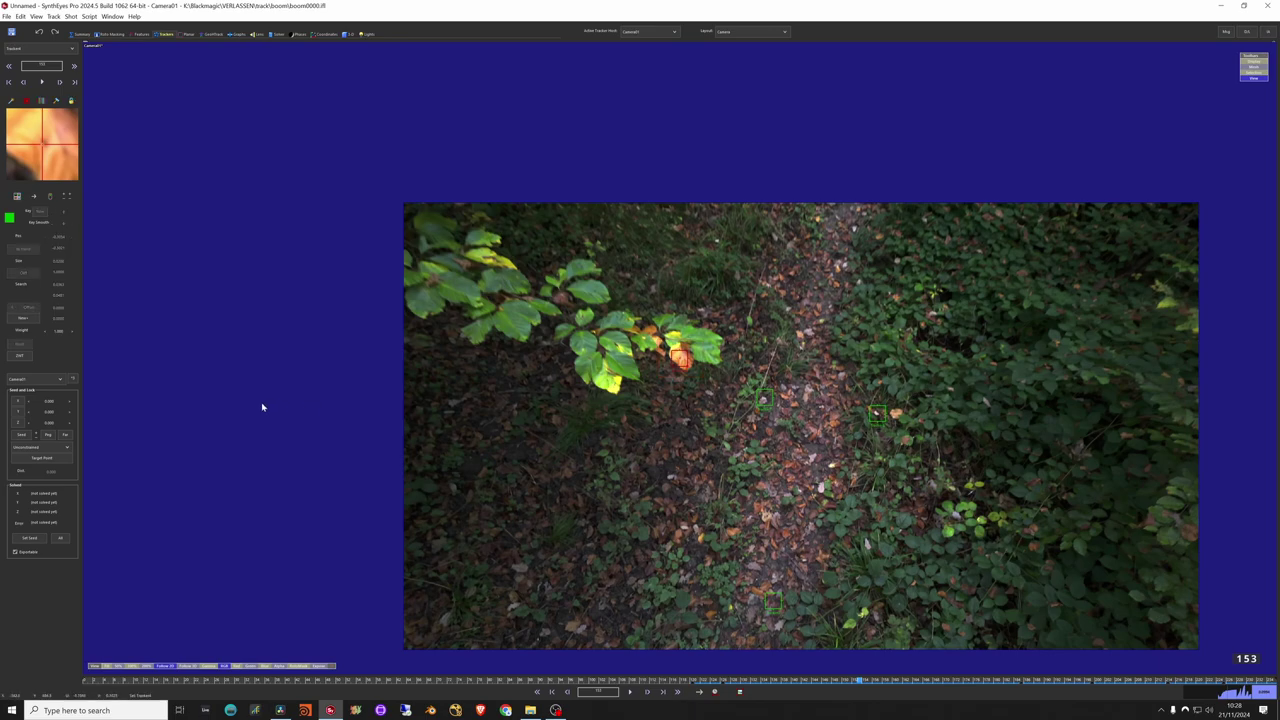
- Create a tracker on the bright speck above the orange leaves at frame 0 and track it forward to frame 86
{"action": "key", "text": "Home"}
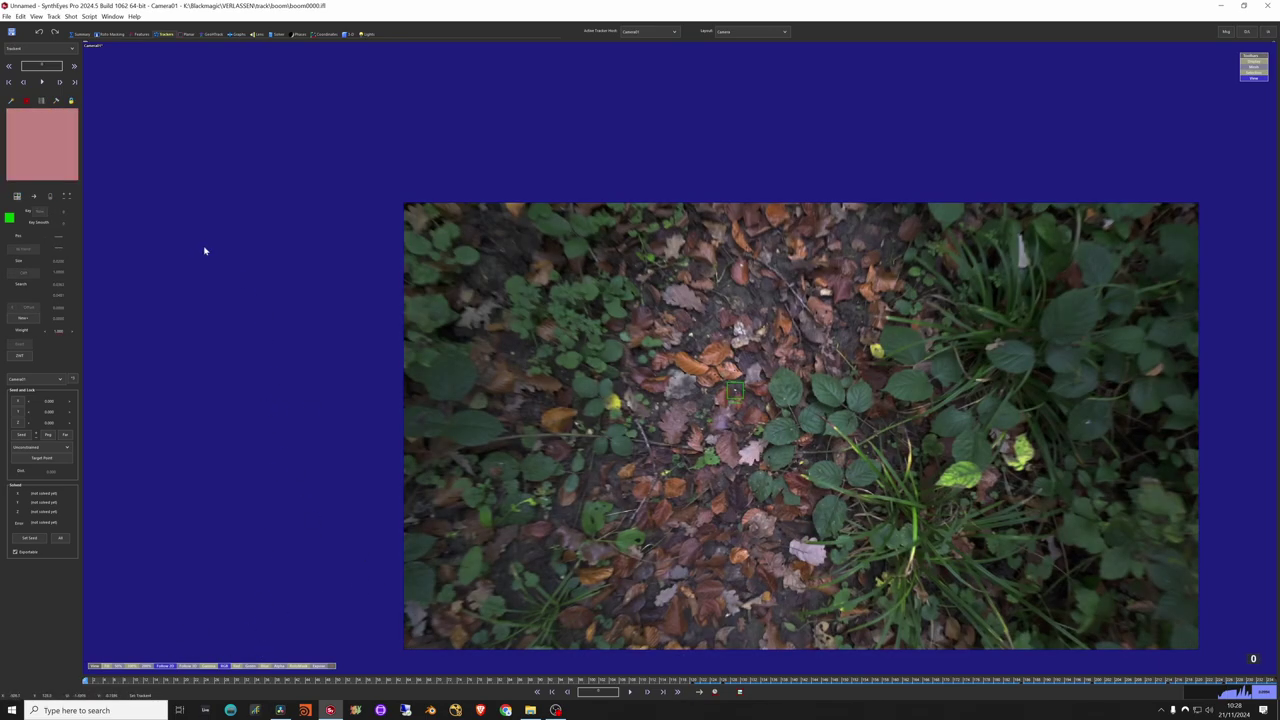
{"action": "middle_click_drag", "start_coordinate": [697, 379], "coordinate": [679, 361]}
{"action": "left_click", "coordinate": [679, 360]}
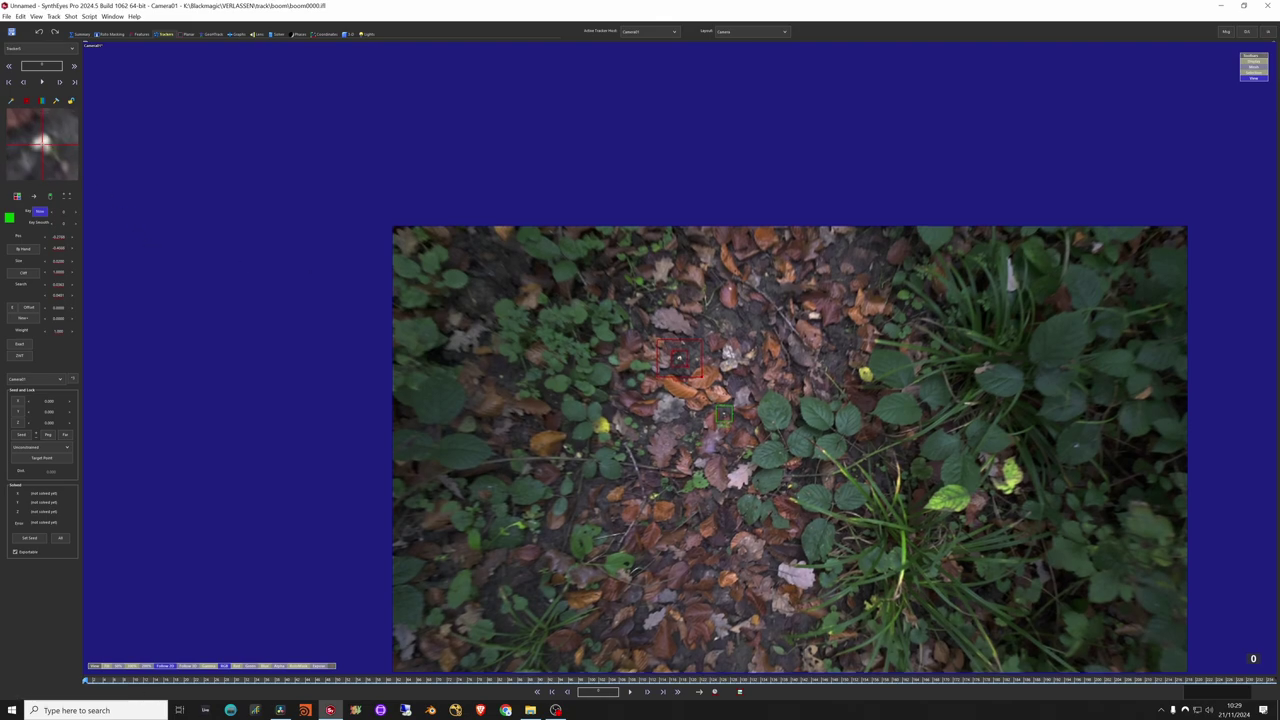
{"action": "key", "text": "space"}
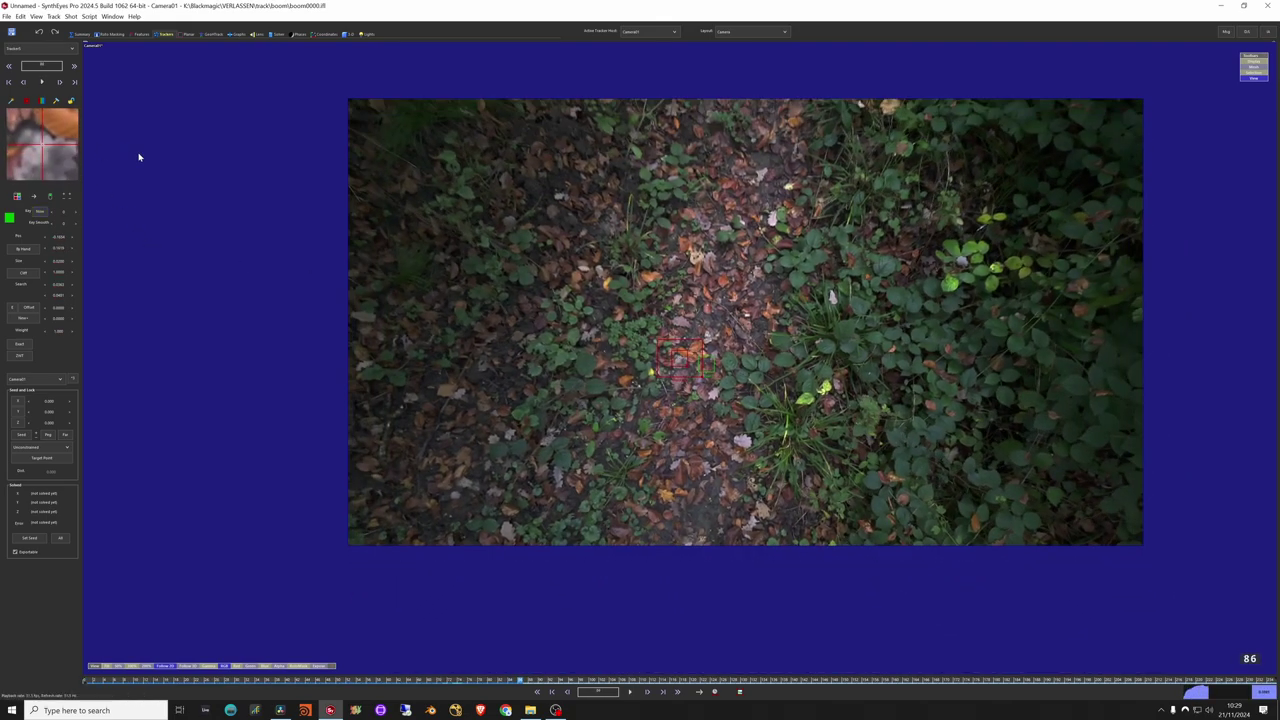
- Return to frame 0 and step forward to frame 58 to check the new tracker for drift
{"action": "key", "text": "shift+a"}
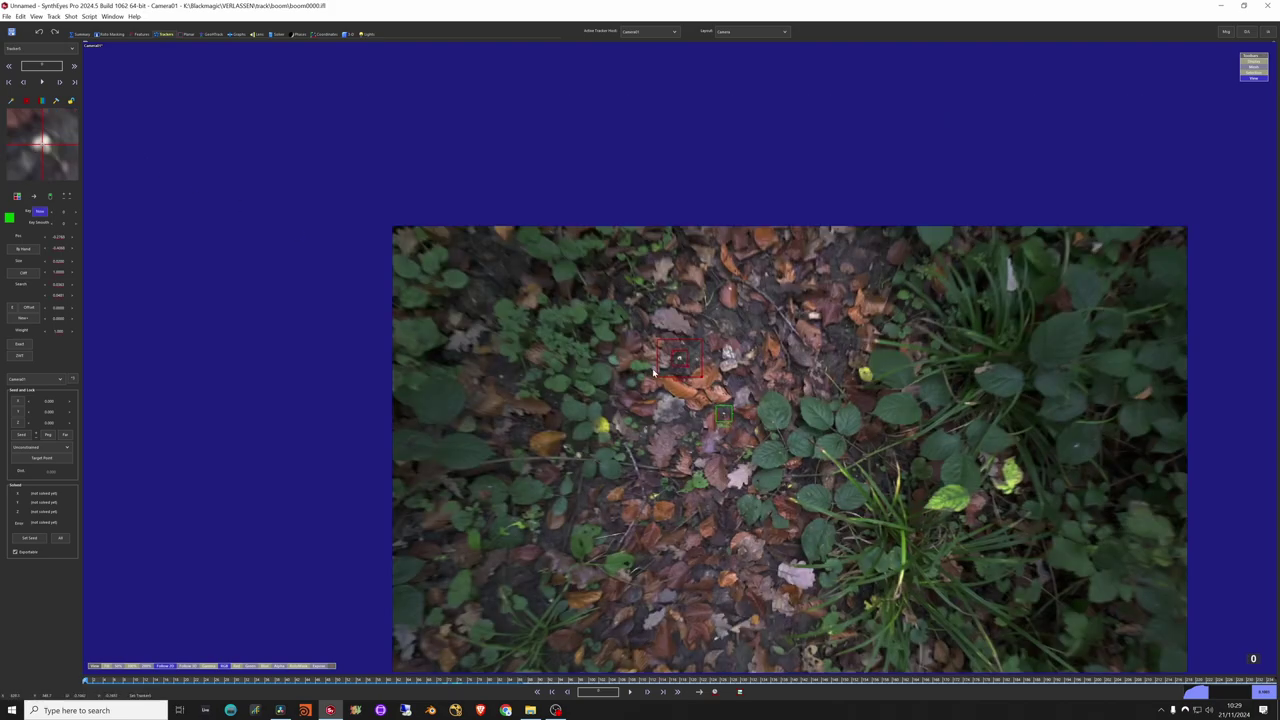
{"action": "key", "text": "d"}
{"action": "key", "text": "d"}
{"action": "key", "text": "d"}
{"action": "key", "text": "d"}
{"action": "key", "text": "d"}
{"action": "key", "text": "d"}
{"action": "key", "text": "d"}
{"action": "key", "text": "d"}
{"action": "key", "text": "d"}
{"action": "key", "text": "d"}
{"action": "key", "text": "d"}
{"action": "key", "text": "d"}
{"action": "key", "text": "d"}
{"action": "key", "text": "d"}
{"action": "key", "text": "d"}
{"action": "key", "text": "d"}
{"action": "key", "text": "d"}
{"action": "key", "text": "d"}
{"action": "key", "text": "d"}
{"action": "key", "text": "d"}
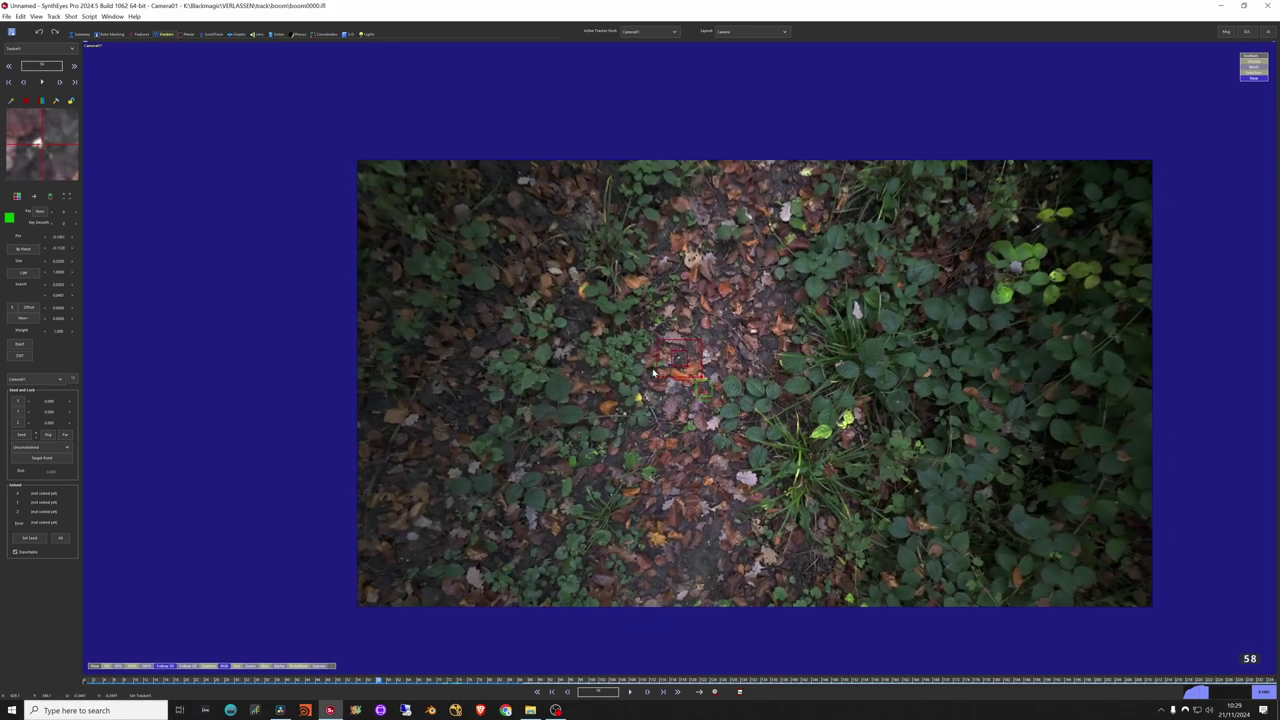
- Step the new tracker back to frame 54 and track it forward again from there
{"action": "key", "text": "s"}
{"action": "key", "text": "s"}
{"action": "key", "text": "s"}
{"action": "key", "text": "s"}
{"action": "key", "text": "s"}
{"action": "key", "text": "s"}
{"action": "key", "text": "s"}
{"action": "key", "text": "s"}
{"action": "key", "text": "s"}
{"action": "key", "text": "s"}
{"action": "key", "text": "s"}
{"action": "key", "text": "s"}
{"action": "key", "text": "s"}
{"action": "key", "text": "s"}
{"action": "key", "text": "s"}
{"action": "key", "text": "s"}
{"action": "key", "text": "s"}
{"action": "key", "text": "s"}
{"action": "key", "text": "s"}
{"action": "key", "text": "s"}
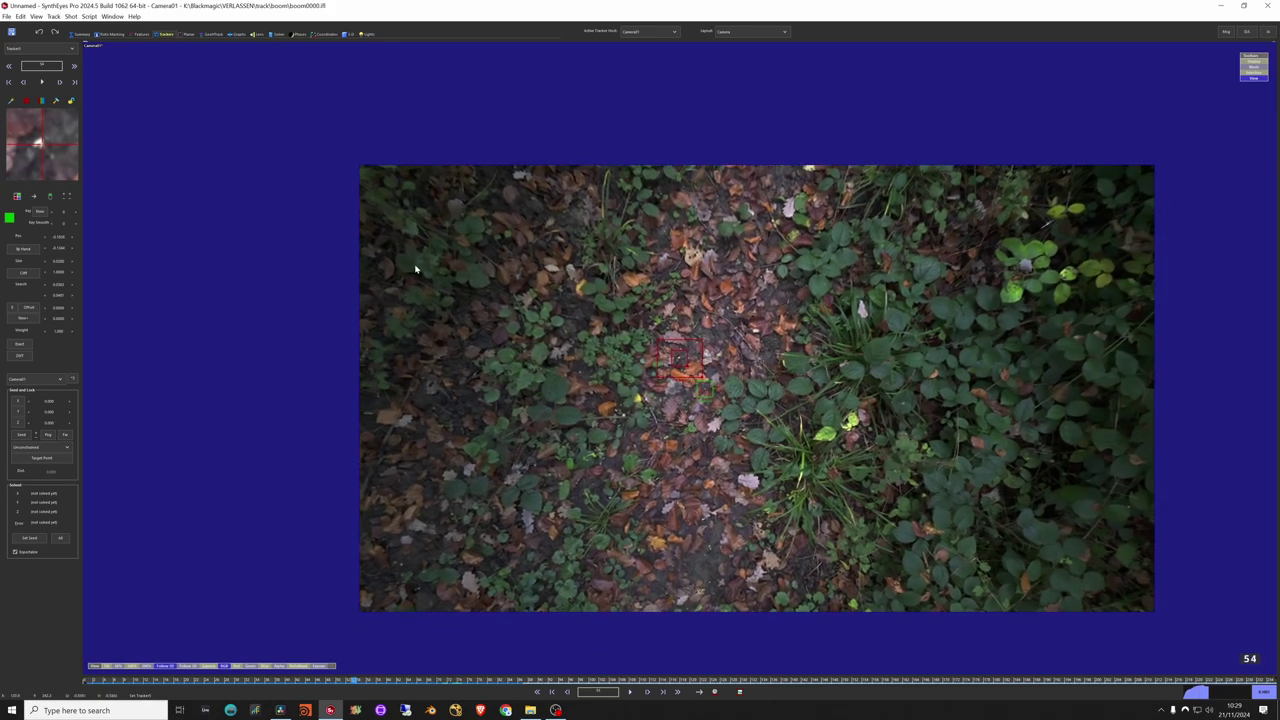
{"action": "key", "text": "space"}
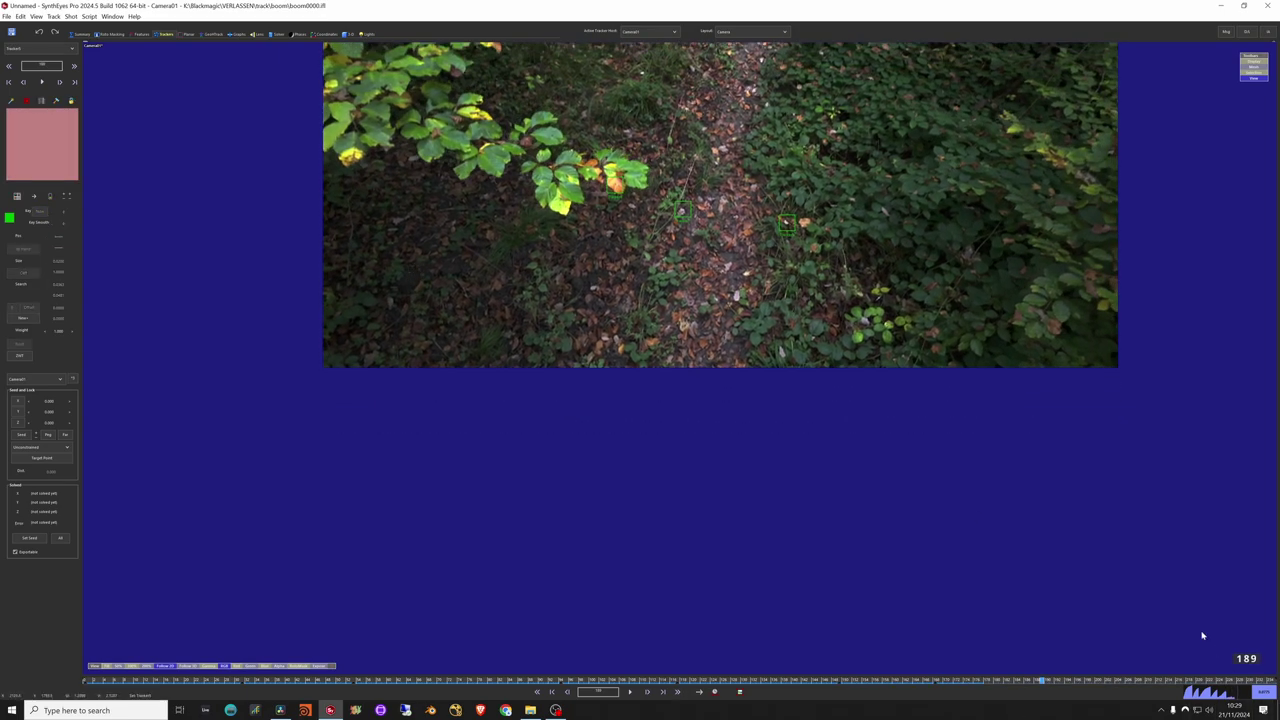
- Review the trackers across the shot at frames 44 and 20, ending at frame 0
{"action": "left_click_drag", "start_coordinate": [1226, 681], "coordinate": [308, 681]}
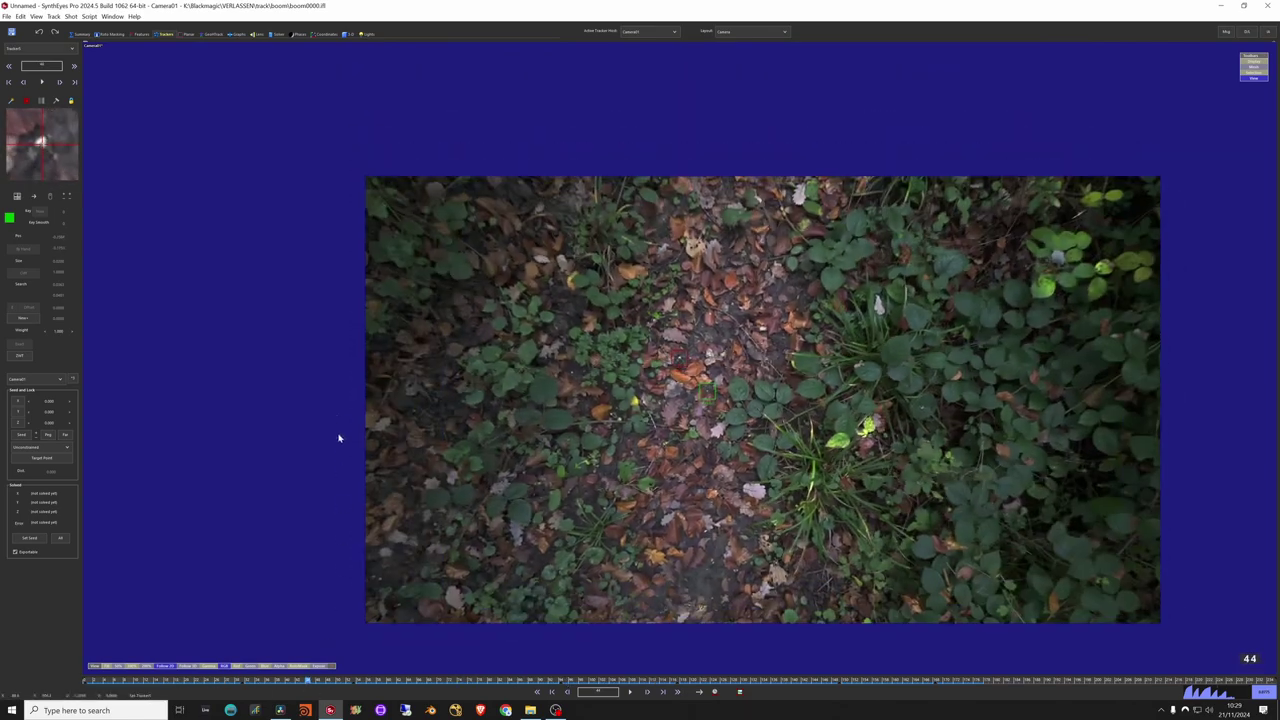
{"action": "scroll", "coordinate": [390, 405], "scroll_direction": "down", "scroll_amount": 2}
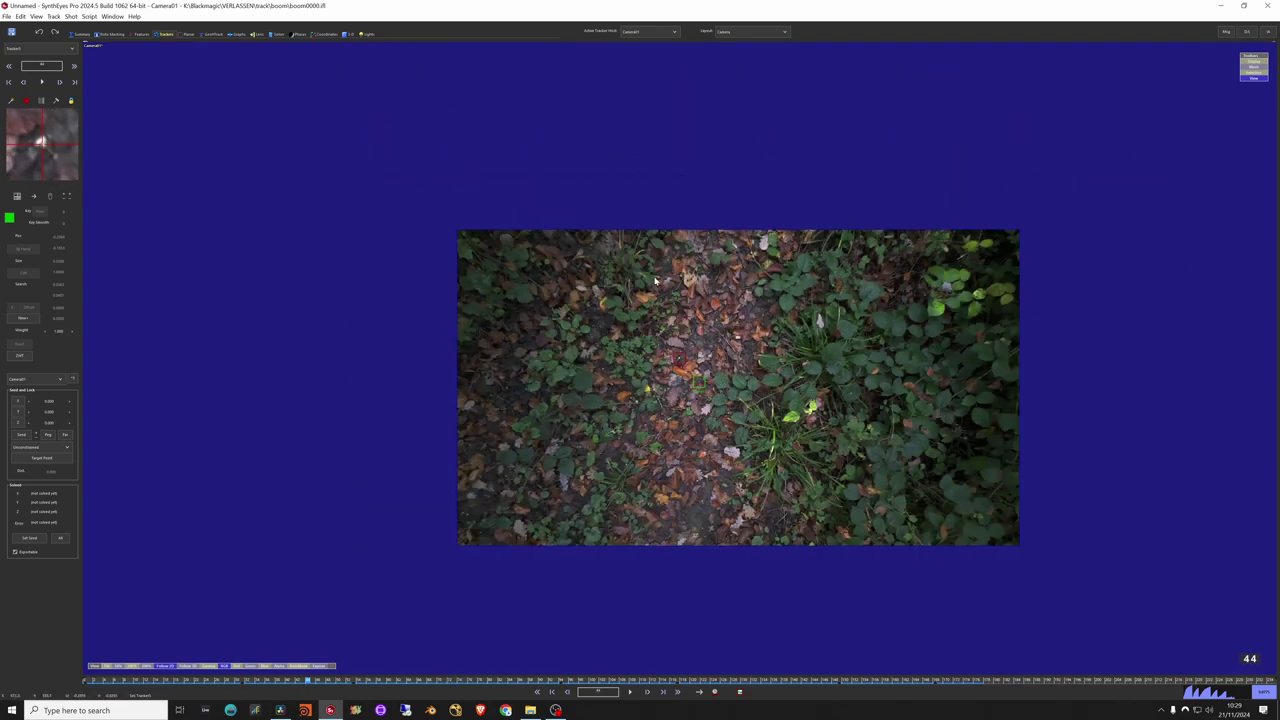
{"action": "left_click", "coordinate": [535, 680]}
{"action": "left_click_drag", "start_coordinate": [530, 680], "coordinate": [186, 652]}
{"action": "left_click", "coordinate": [630, 691]}
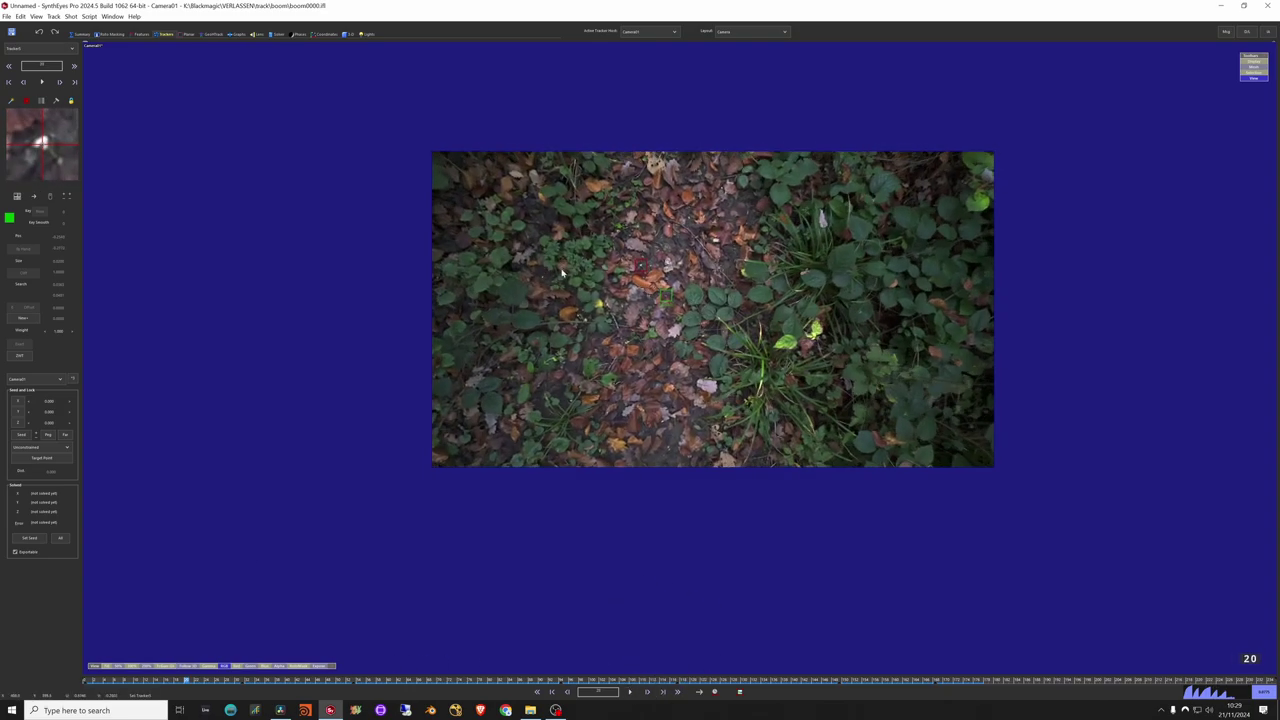
{"action": "middle_click_drag", "start_coordinate": [765, 246], "coordinate": [620, 262]}
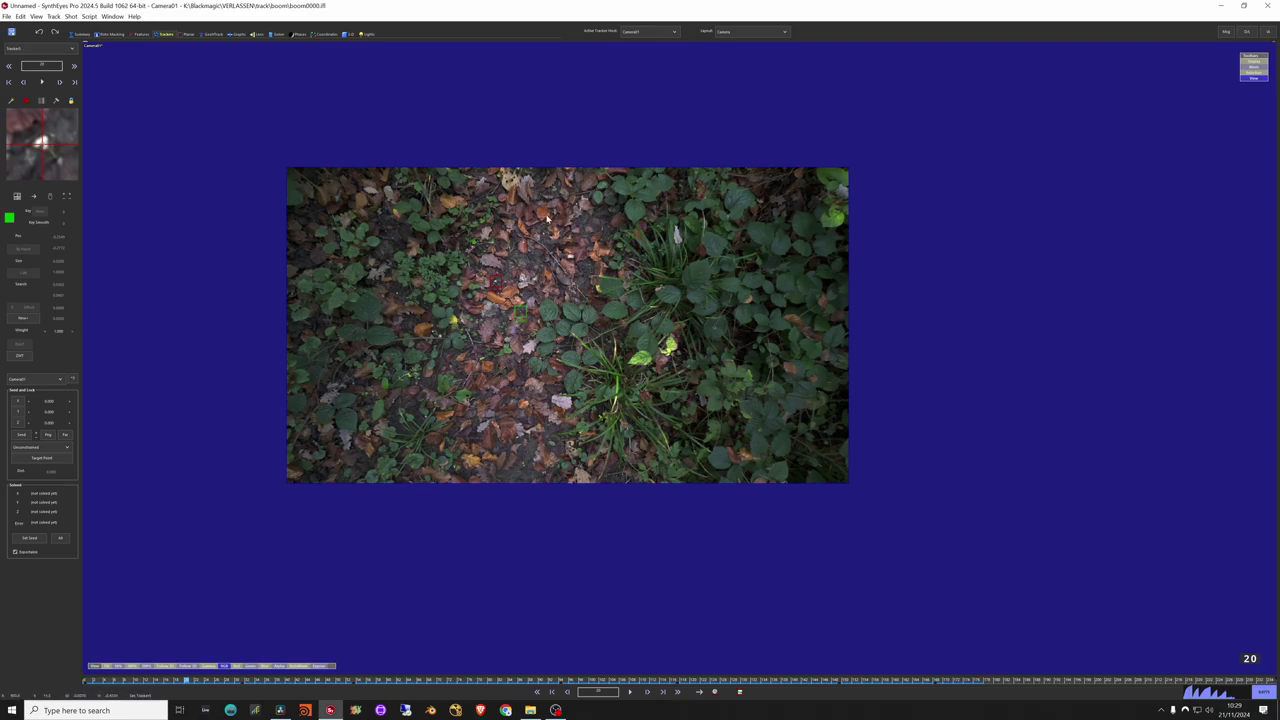
{"action": "left_click_drag", "start_coordinate": [108, 681], "coordinate": [85, 681]}
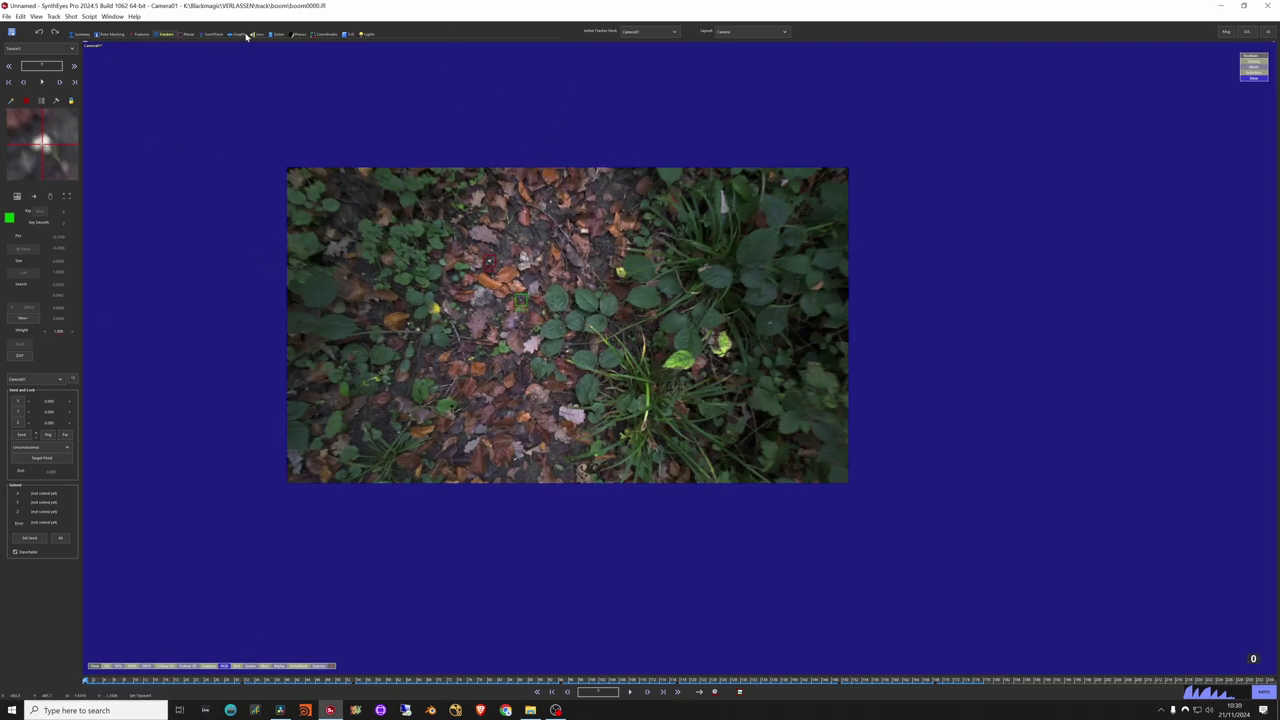
- Open the solver workspace and solve the camera from the supervised trackers with the automatic solving mode
{"action": "left_click", "coordinate": [277, 34]}
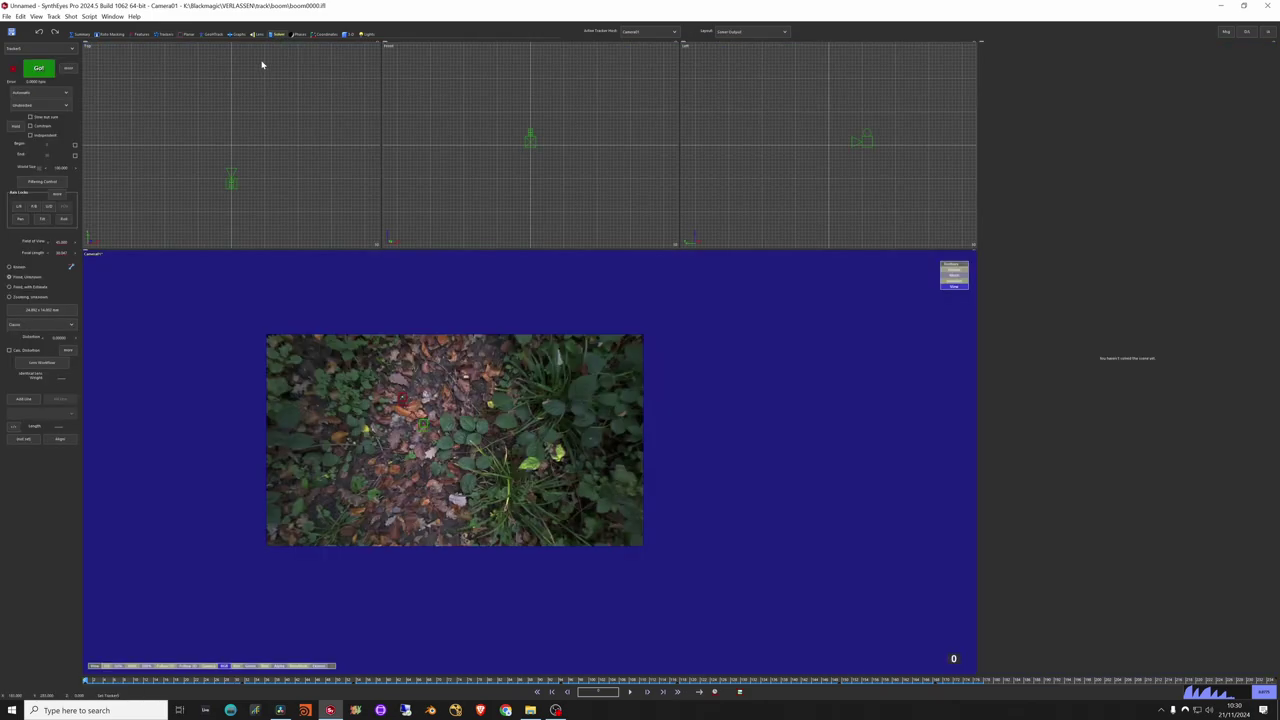
{"action": "left_click", "coordinate": [42, 70]}
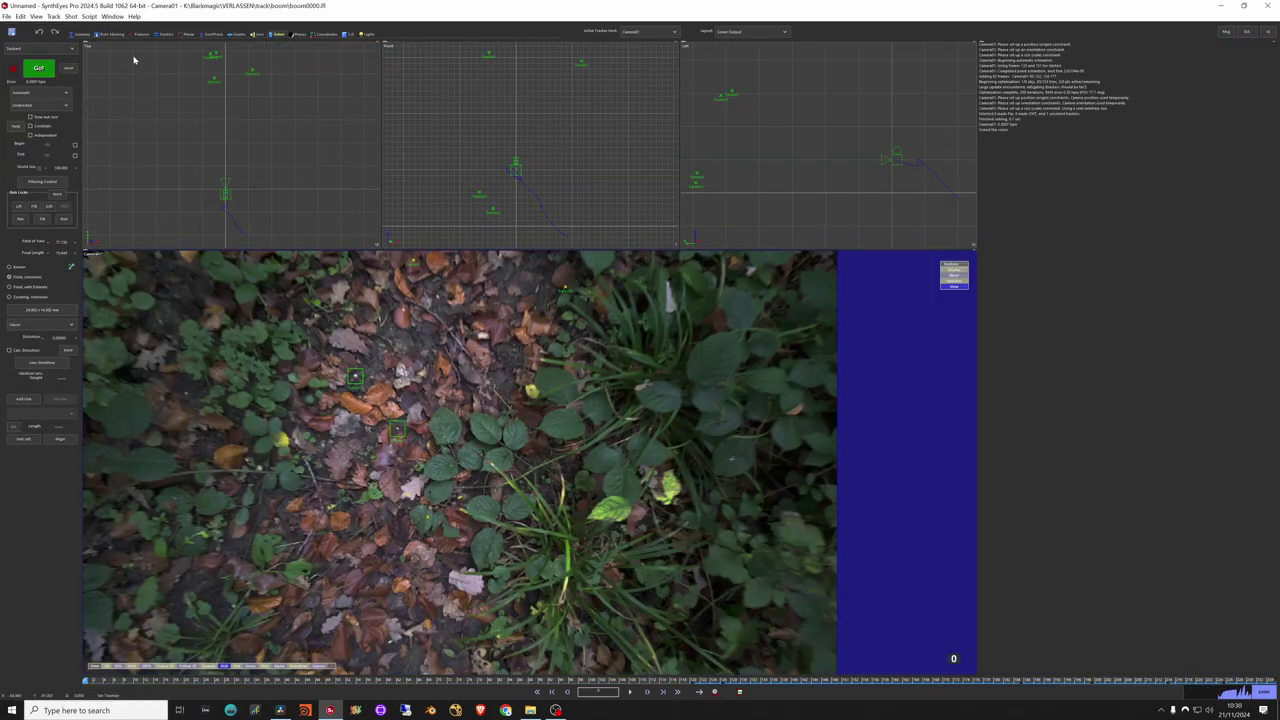
- Apply path filtering to the solved camera path over the whole shot on the X, Y and Z axes, with frequency 5.000 Hz and strength 1.000
{"action": "scroll", "coordinate": [276, 167], "scroll_direction": "down", "scroll_amount": 3}
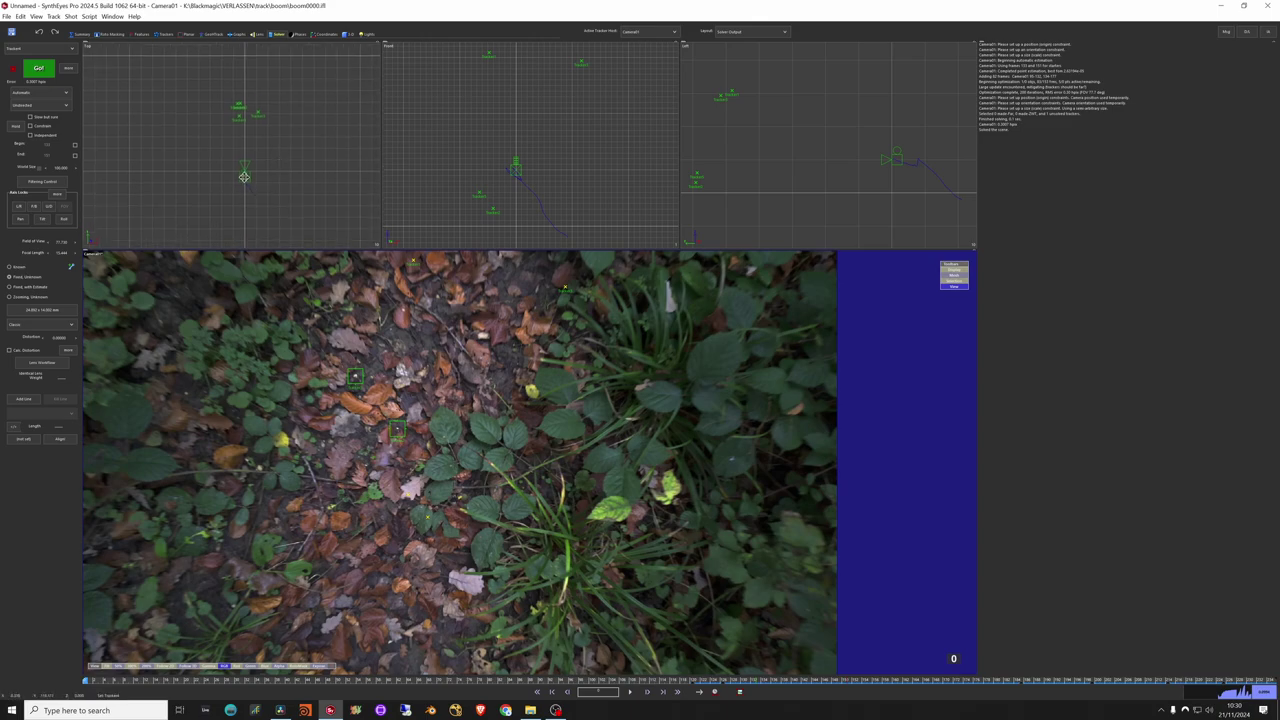
{"action": "scroll", "coordinate": [256, 190], "scroll_direction": "up", "scroll_amount": 6}
{"action": "middle_click_drag", "start_coordinate": [248, 117], "coordinate": [247, 93]}
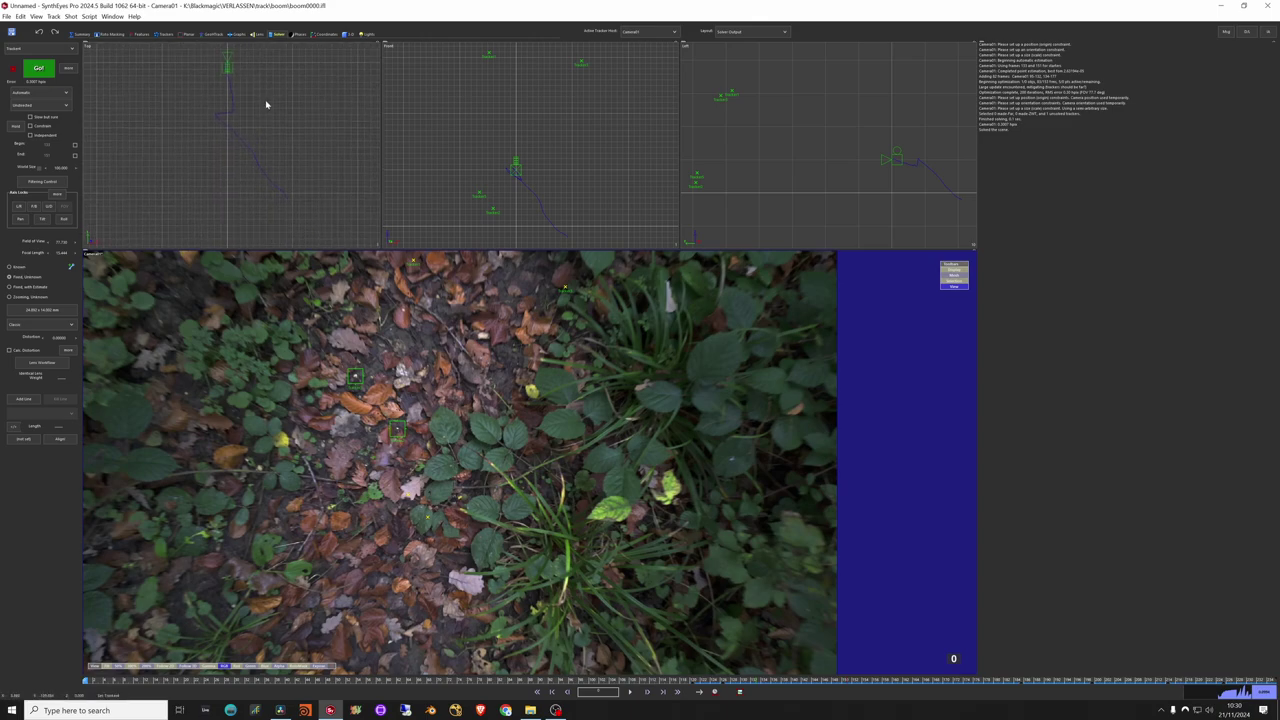
{"action": "scroll", "coordinate": [283, 172], "scroll_direction": "down", "scroll_amount": 2}
{"action": "left_click", "coordinate": [42, 181]}
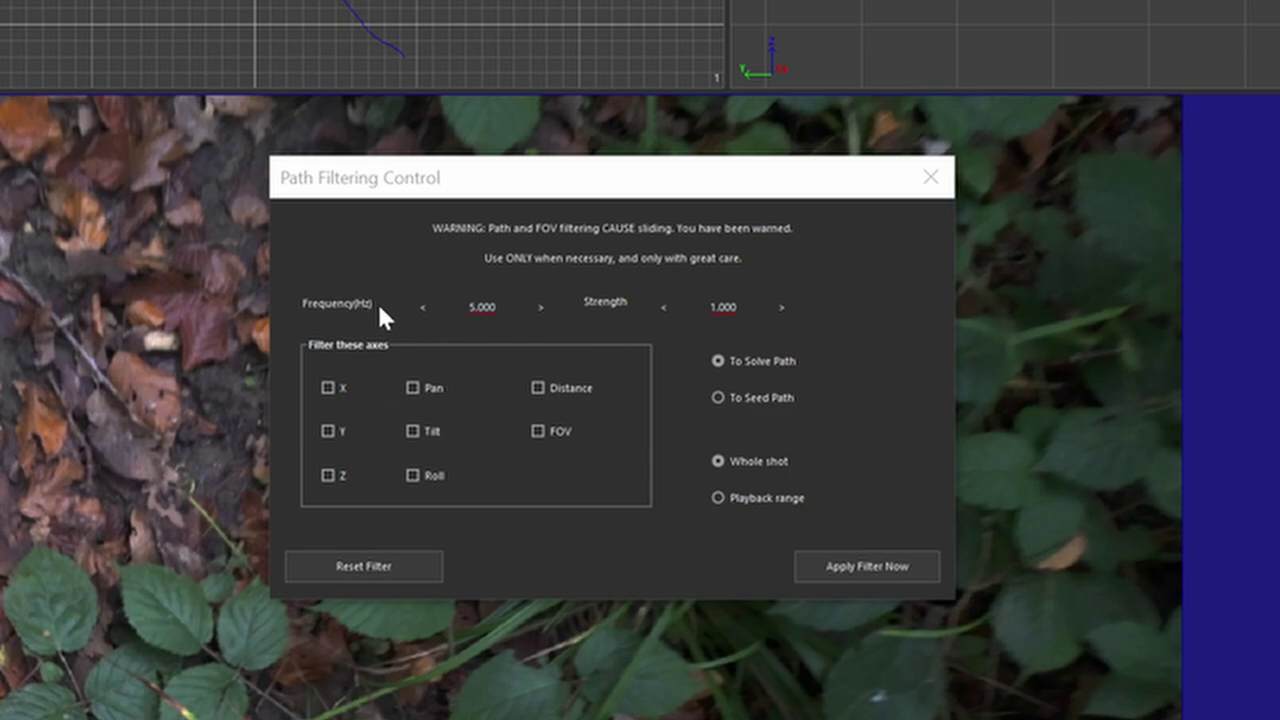
{"action": "left_click", "coordinate": [329, 388]}
{"action": "left_click", "coordinate": [860, 566]}
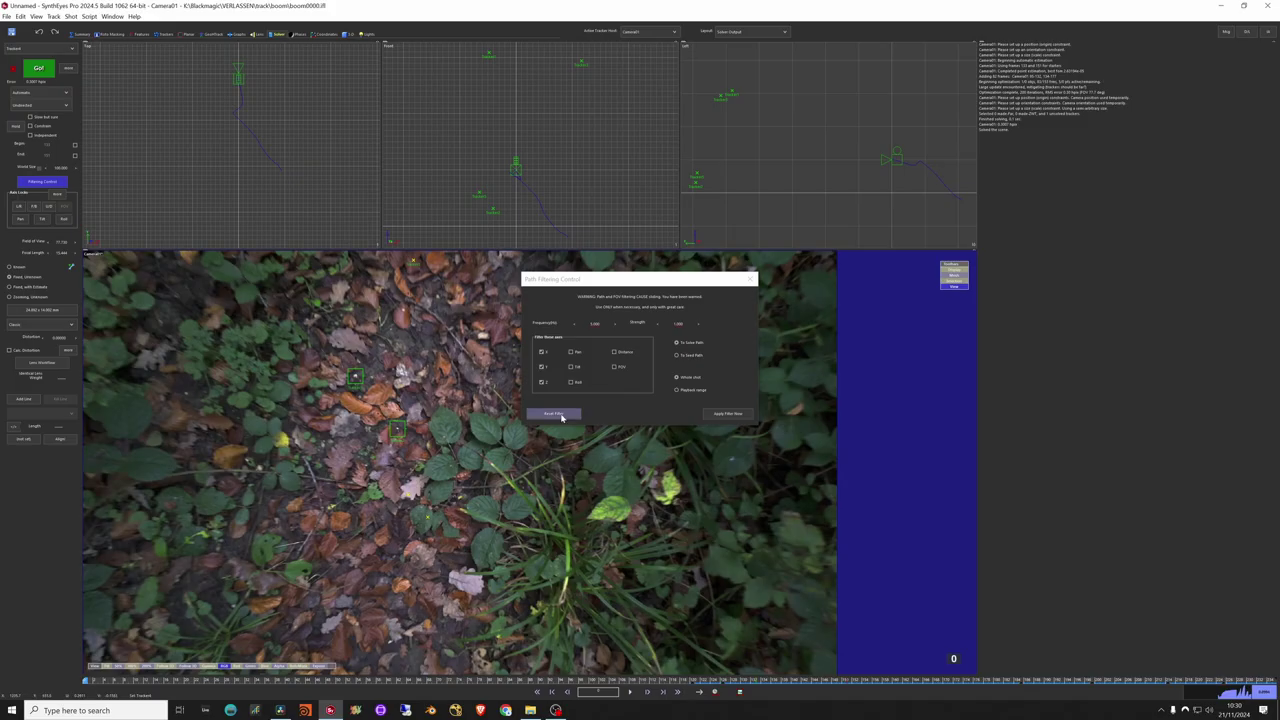
{"action": "left_click", "coordinate": [930, 177]}
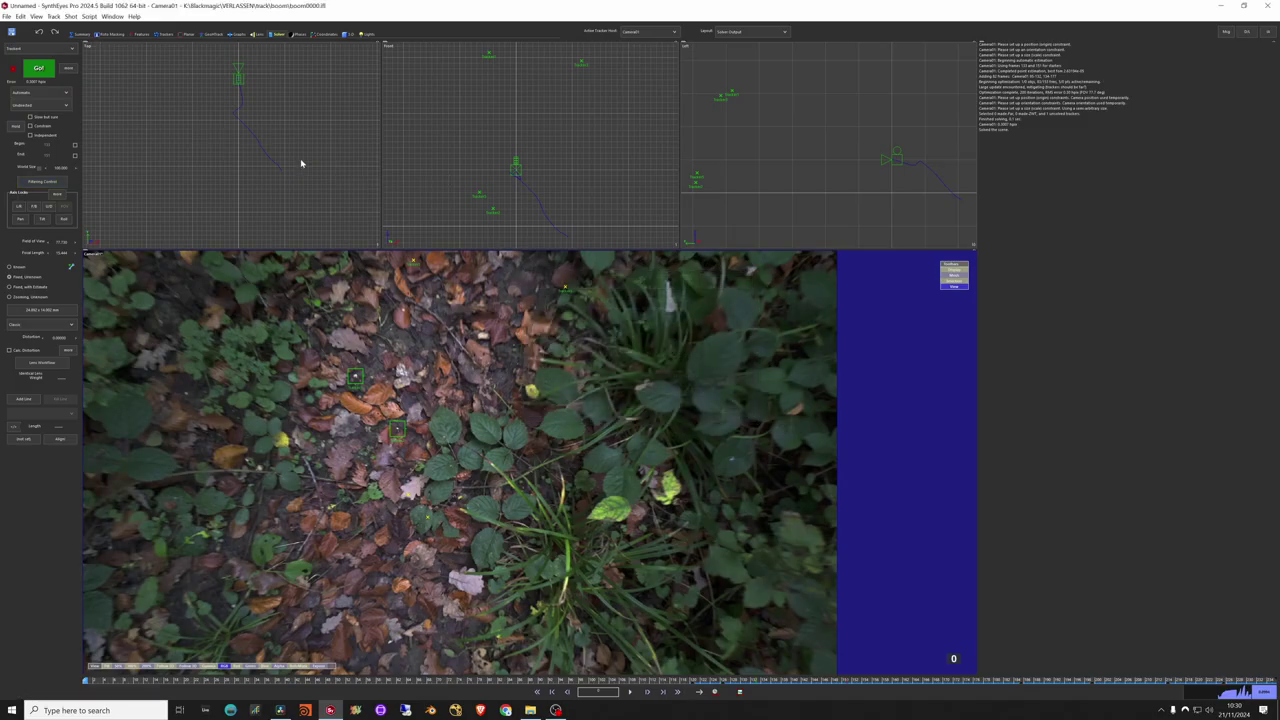
- Compare the filtered camera path with the unfiltered one in the Top view, moving through the filter changes in the edit history
{"action": "scroll", "coordinate": [300, 160], "scroll_direction": "up", "scroll_amount": 5}
{"action": "middle_click_drag", "start_coordinate": [231, 161], "coordinate": [292, 219]}
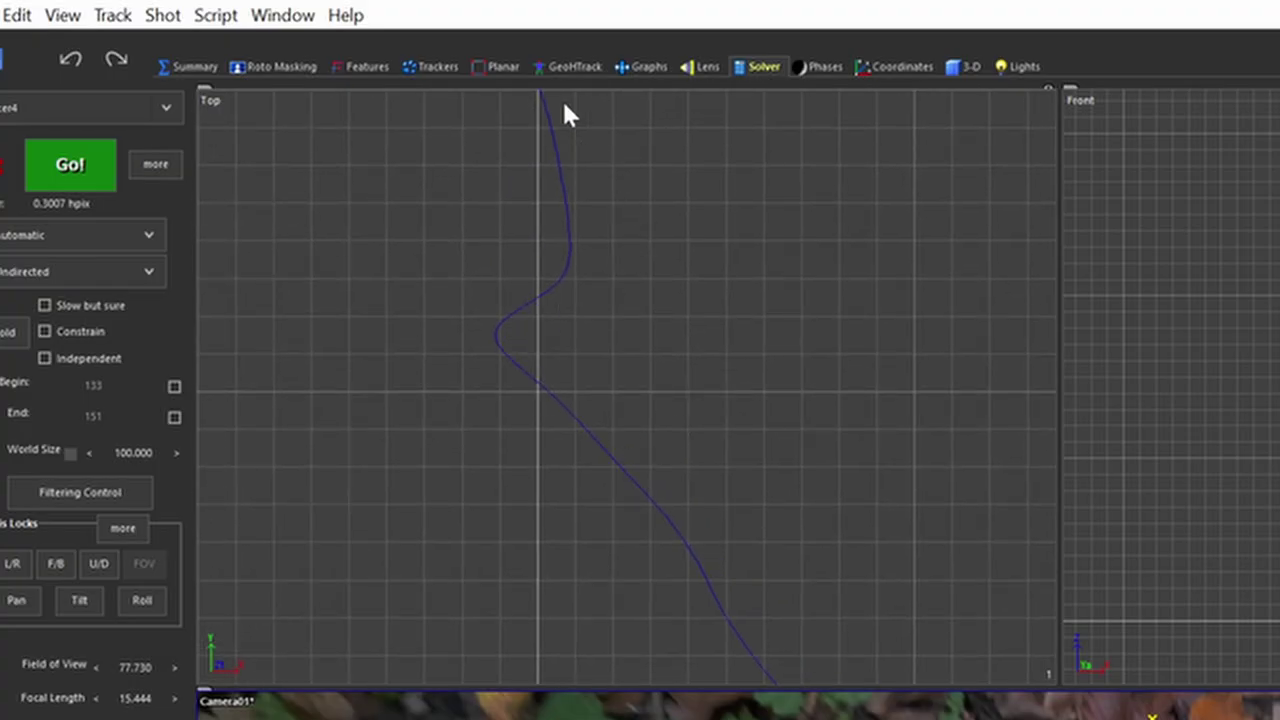
{"action": "middle_click_drag", "start_coordinate": [646, 195], "coordinate": [677, 340]}
{"action": "scroll", "coordinate": [675, 345], "scroll_direction": "down", "scroll_amount": 1}
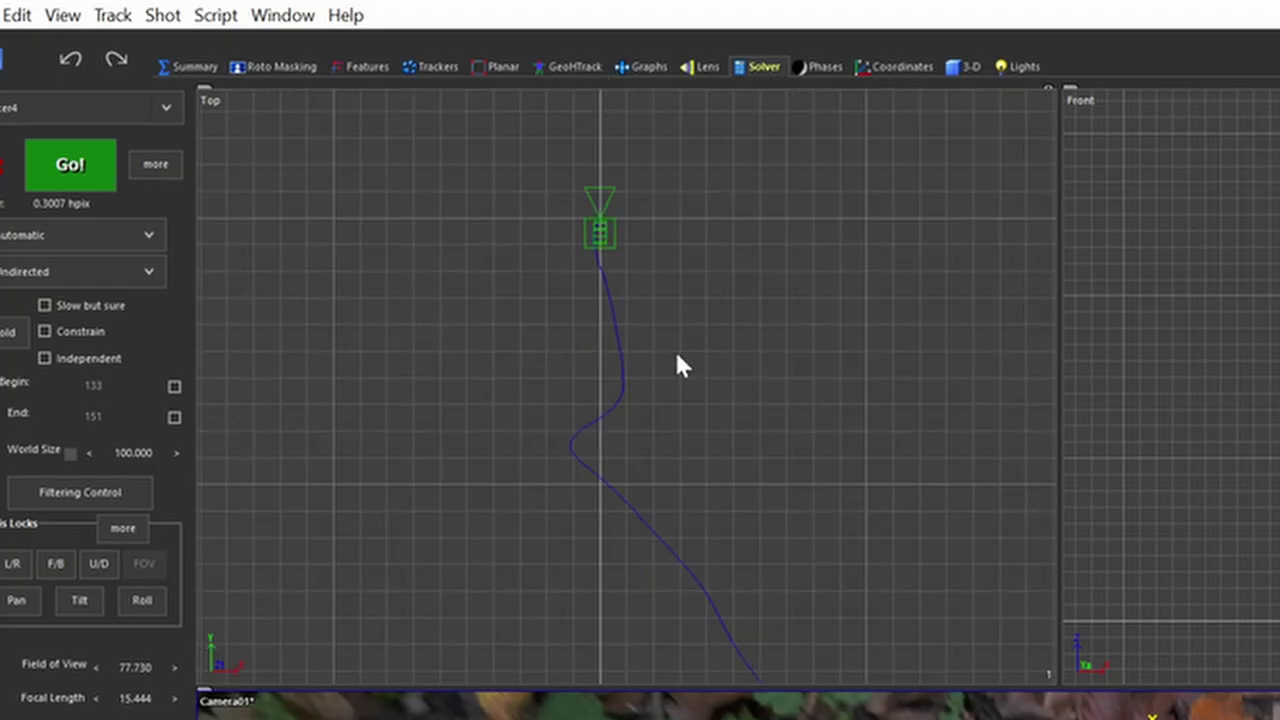
{"action": "middle_click_drag", "start_coordinate": [690, 482], "coordinate": [677, 400]}
{"action": "scroll", "coordinate": [686, 407], "scroll_direction": "down", "scroll_amount": 1}
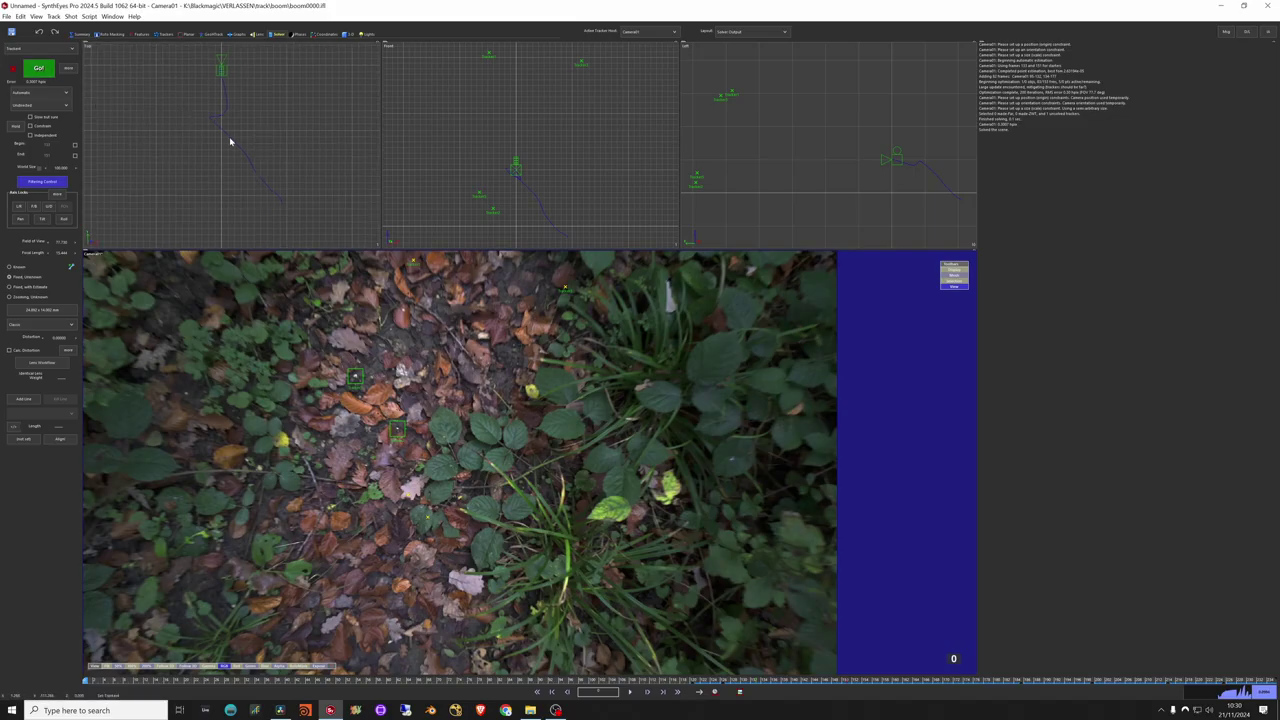
{"action": "left_click", "coordinate": [36, 17]}
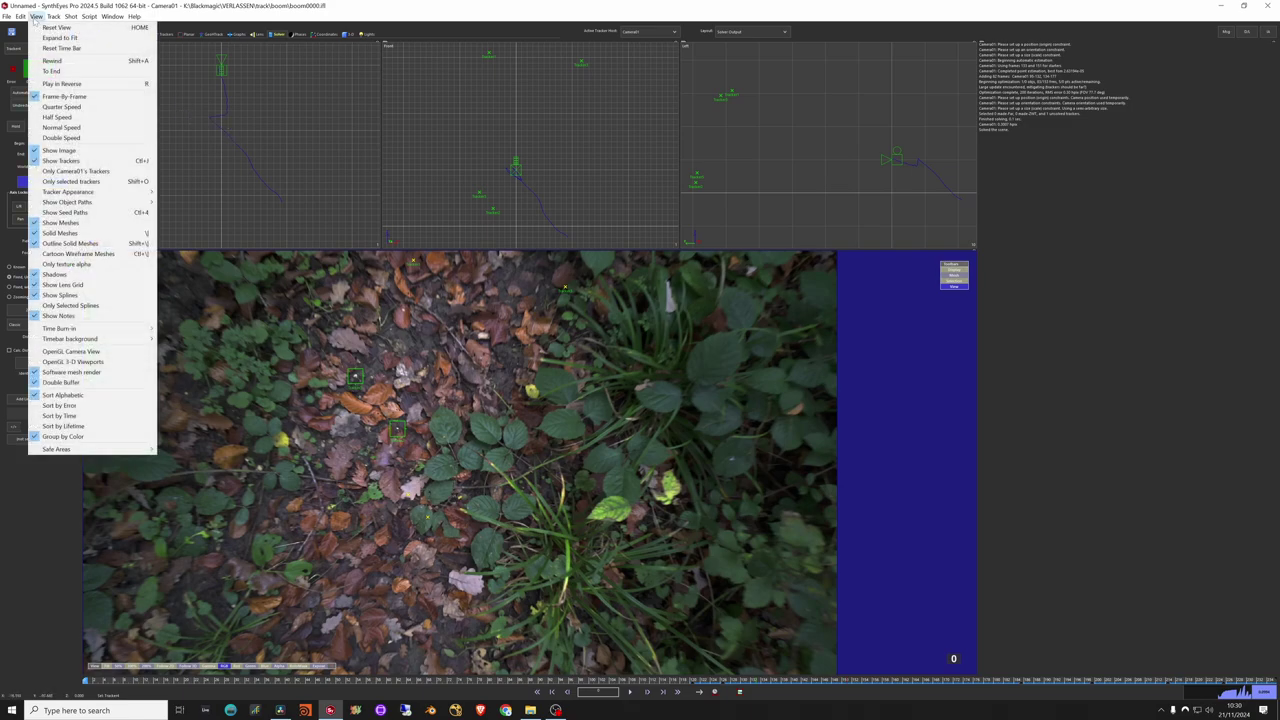
{"action": "mouse_move", "coordinate": [20, 17]}
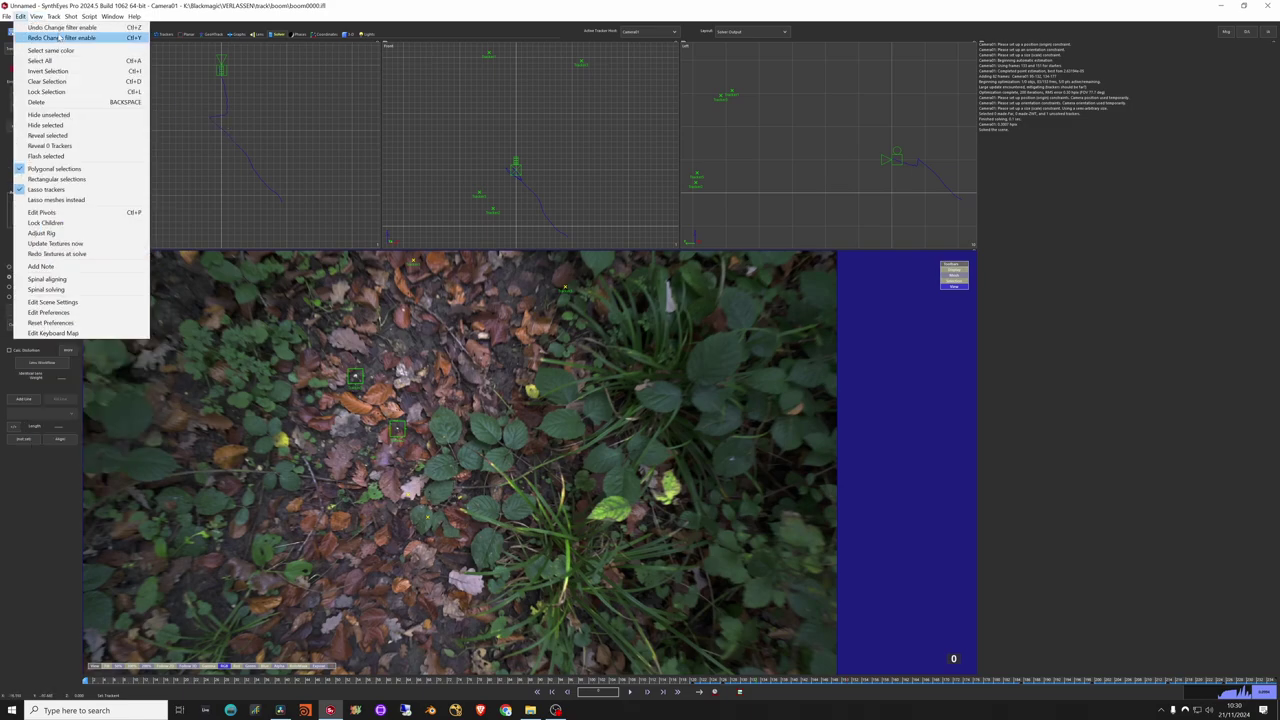
{"action": "left_click", "coordinate": [63, 40]}
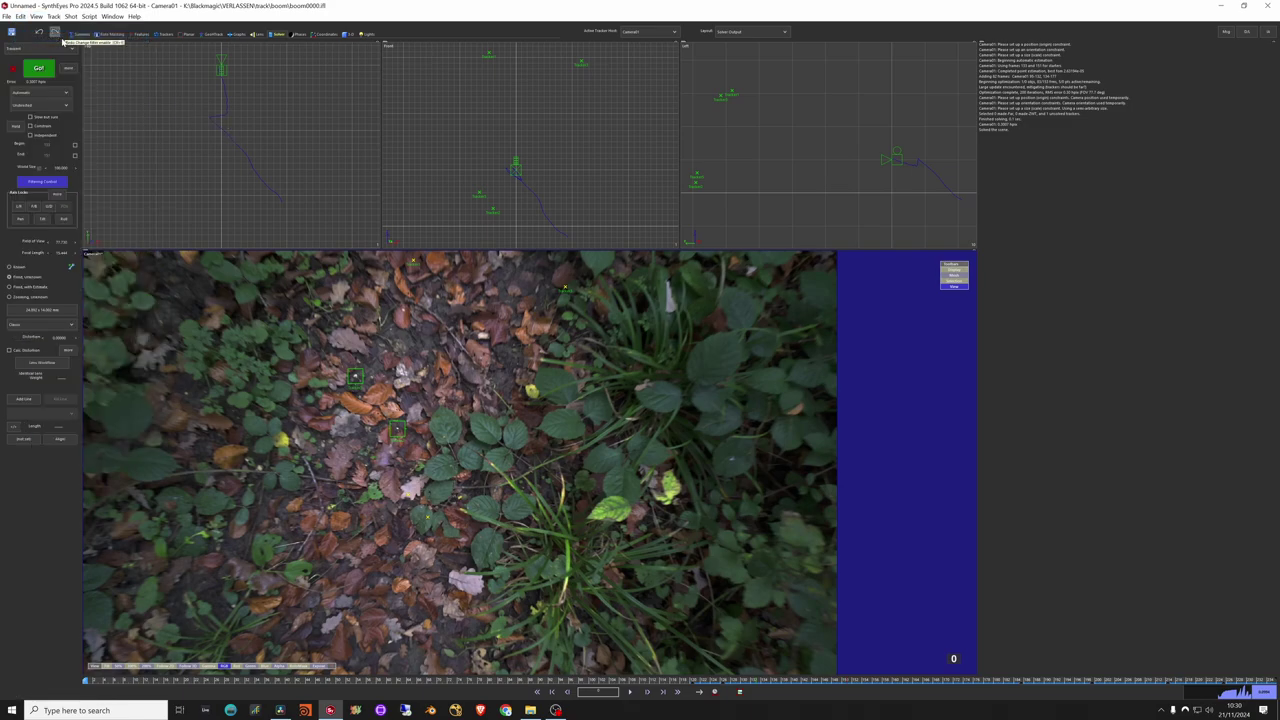
{"action": "scroll", "coordinate": [196, 121], "scroll_direction": "up", "scroll_amount": 5}
{"action": "scroll", "coordinate": [279, 126], "scroll_direction": "up", "scroll_amount": 2}
{"action": "middle_click_drag", "start_coordinate": [279, 126], "coordinate": [240, 127]}
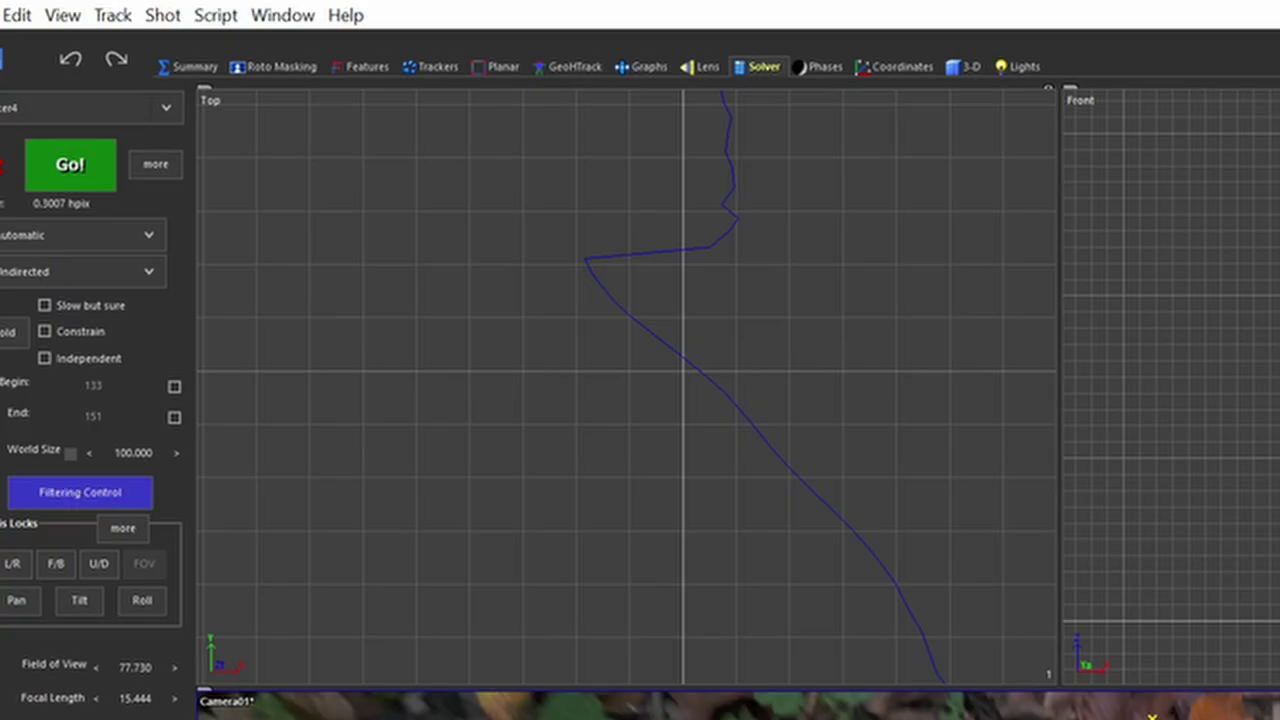
- Undo the last filter change and return to the tracker workspace
{"action": "key", "text": "ctrl+z"}
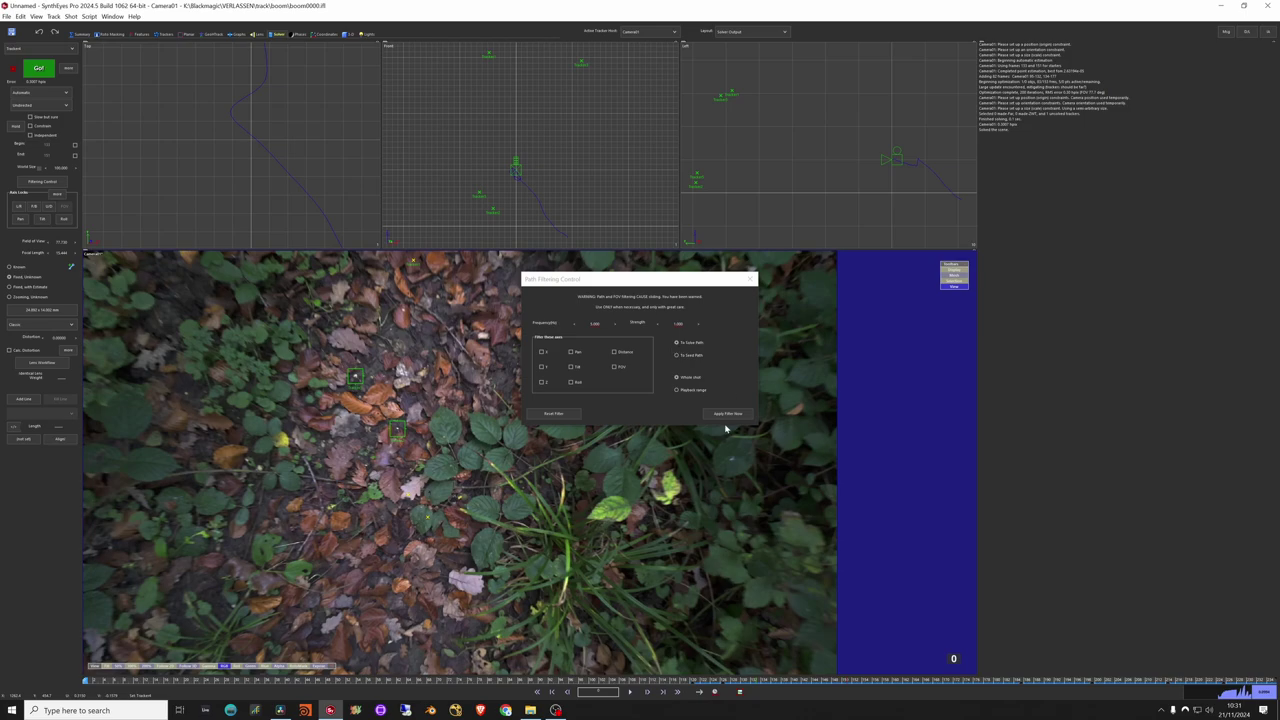
{"action": "left_click", "coordinate": [750, 280]}
{"action": "left_click", "coordinate": [165, 34]}
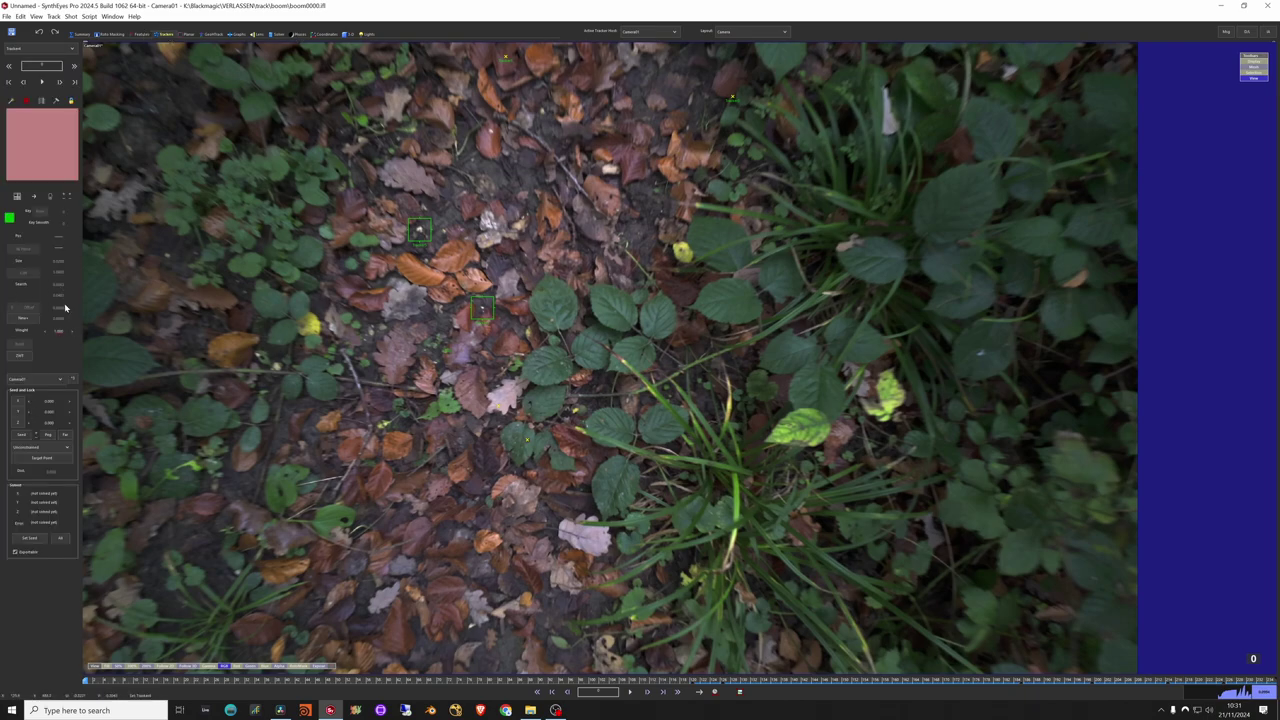
- Place a zero-weighted tracker on the small yellow leaf beside the path at frame 0 and track it forward
{"action": "left_click", "coordinate": [681, 253]}
{"action": "left_click", "coordinate": [20, 355]}
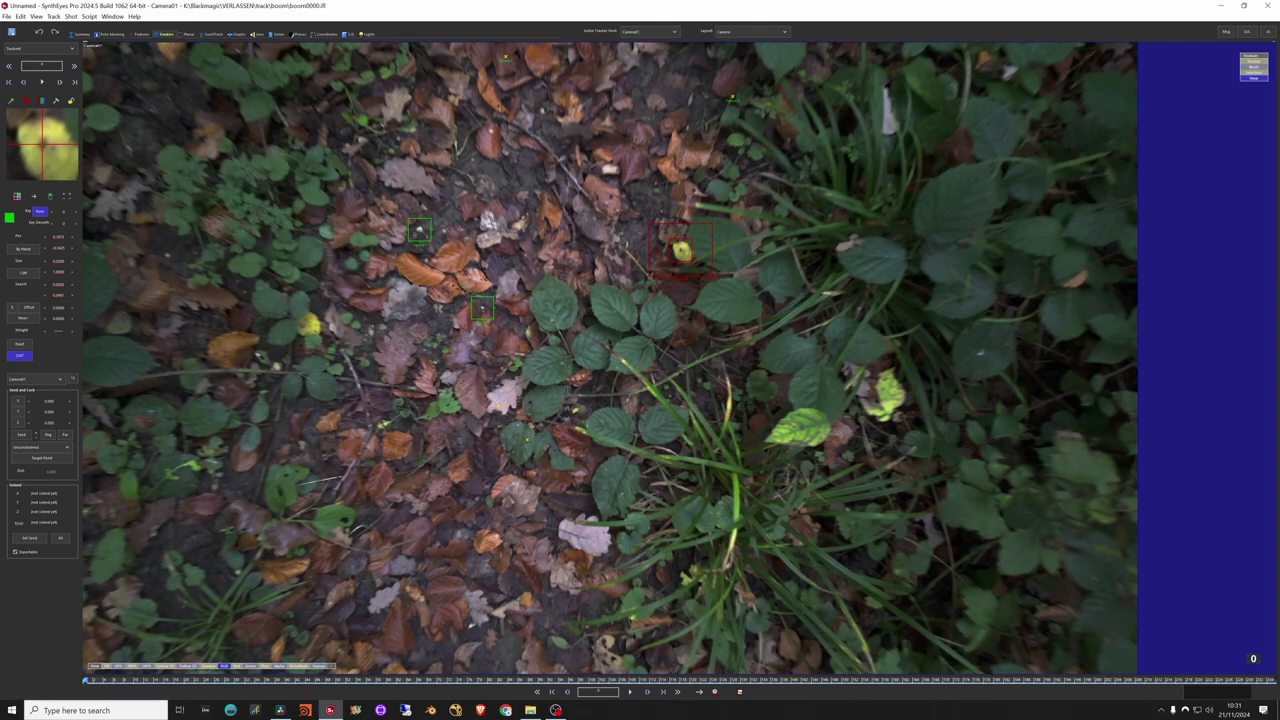
{"action": "key", "text": "space"}
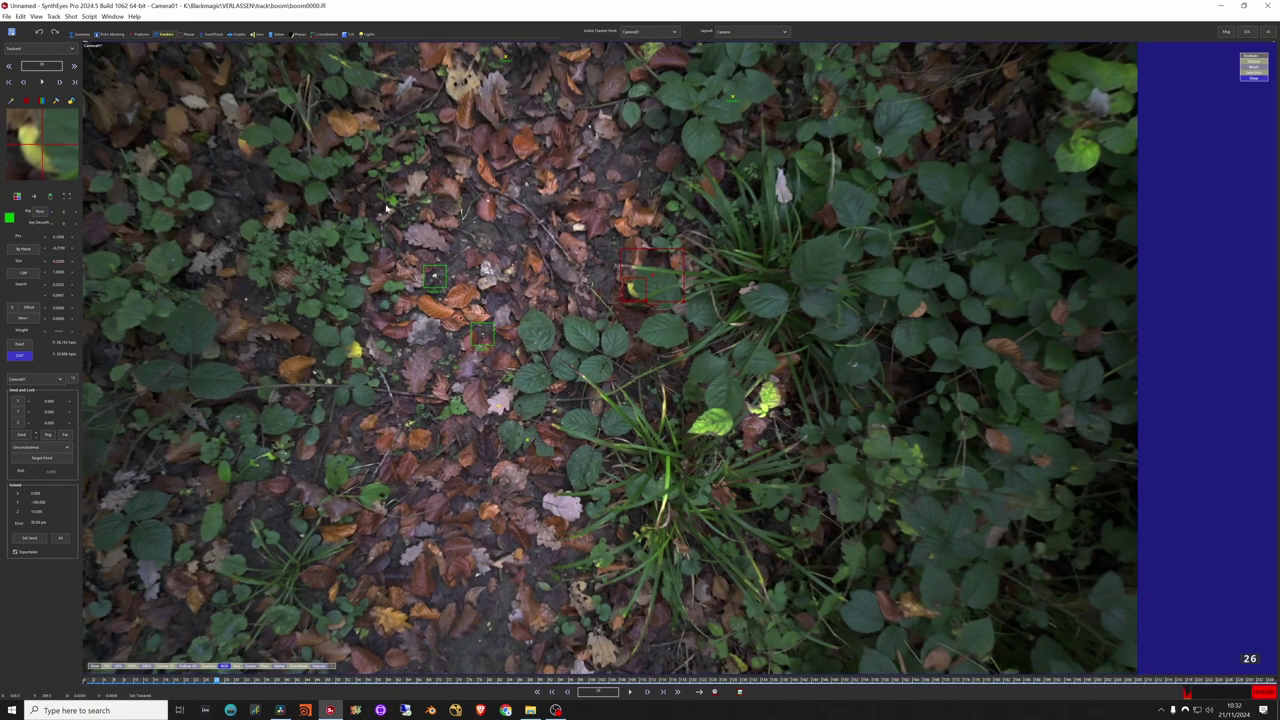
- Return to frame 0 and delete the zero-weighted tracker on the yellow leaf
{"action": "left_click_drag", "start_coordinate": [212, 680], "coordinate": [11, 662]}
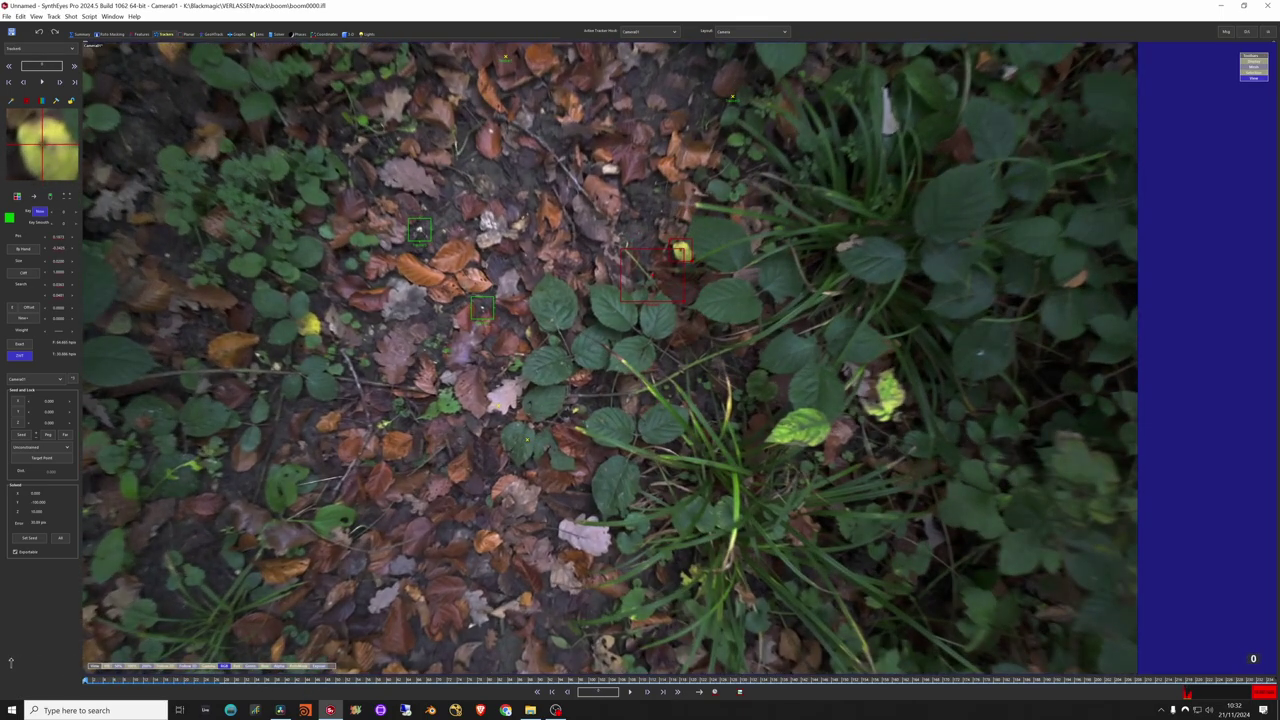
{"action": "left_click", "coordinate": [657, 256]}
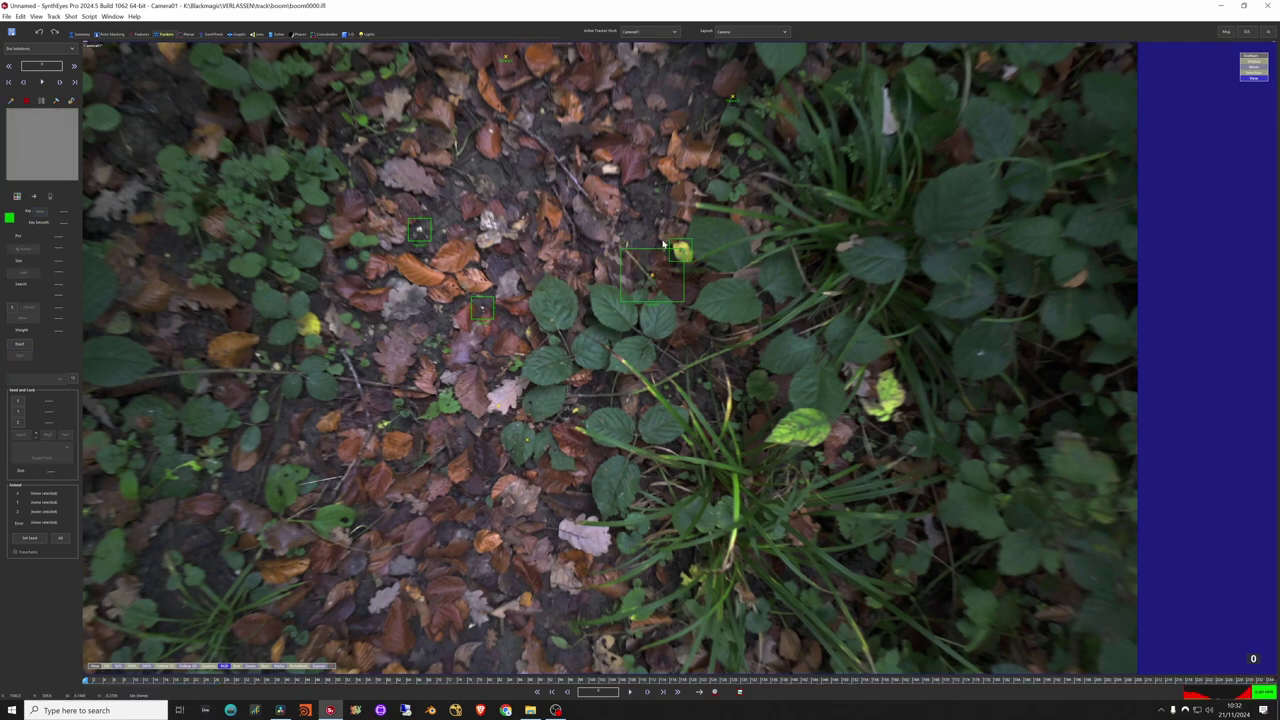
{"action": "left_click", "coordinate": [656, 250]}
{"action": "key", "text": "Delete"}
- Place a regular tracker on the same yellow leaf at frame 0 and track it forward to frame 179
{"action": "left_click", "coordinate": [681, 250]}
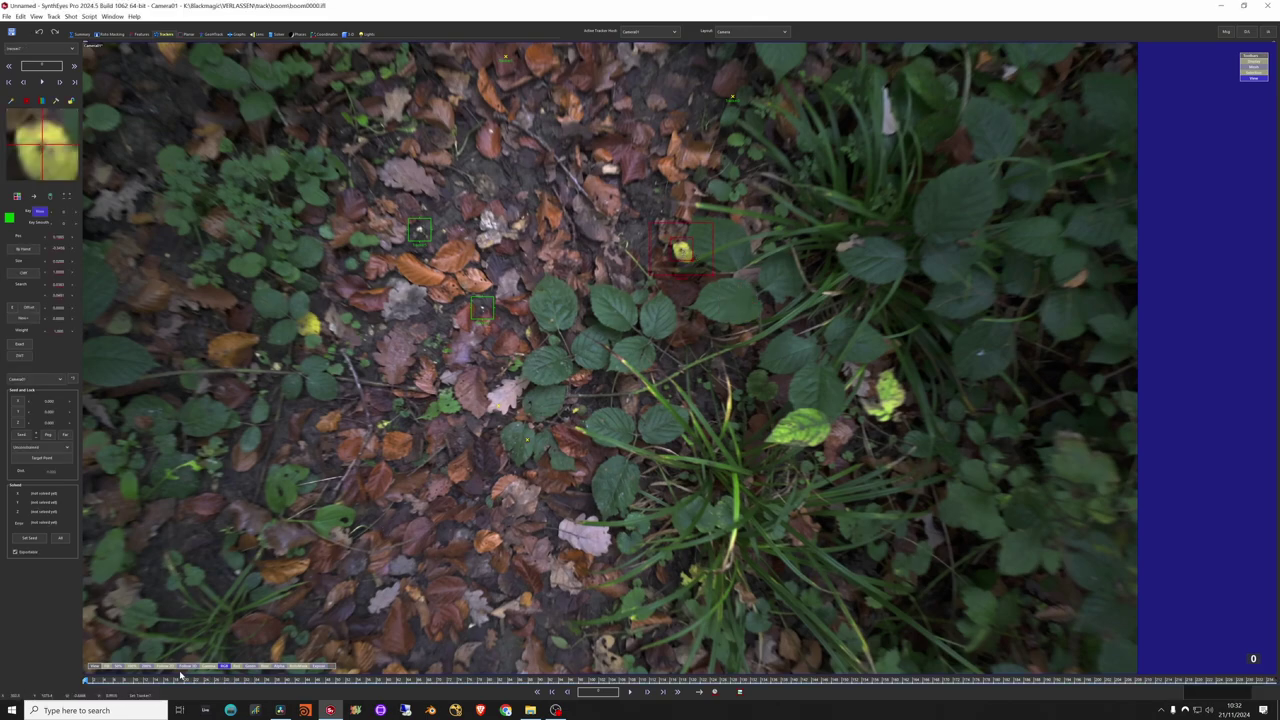
{"action": "key", "text": "space"}
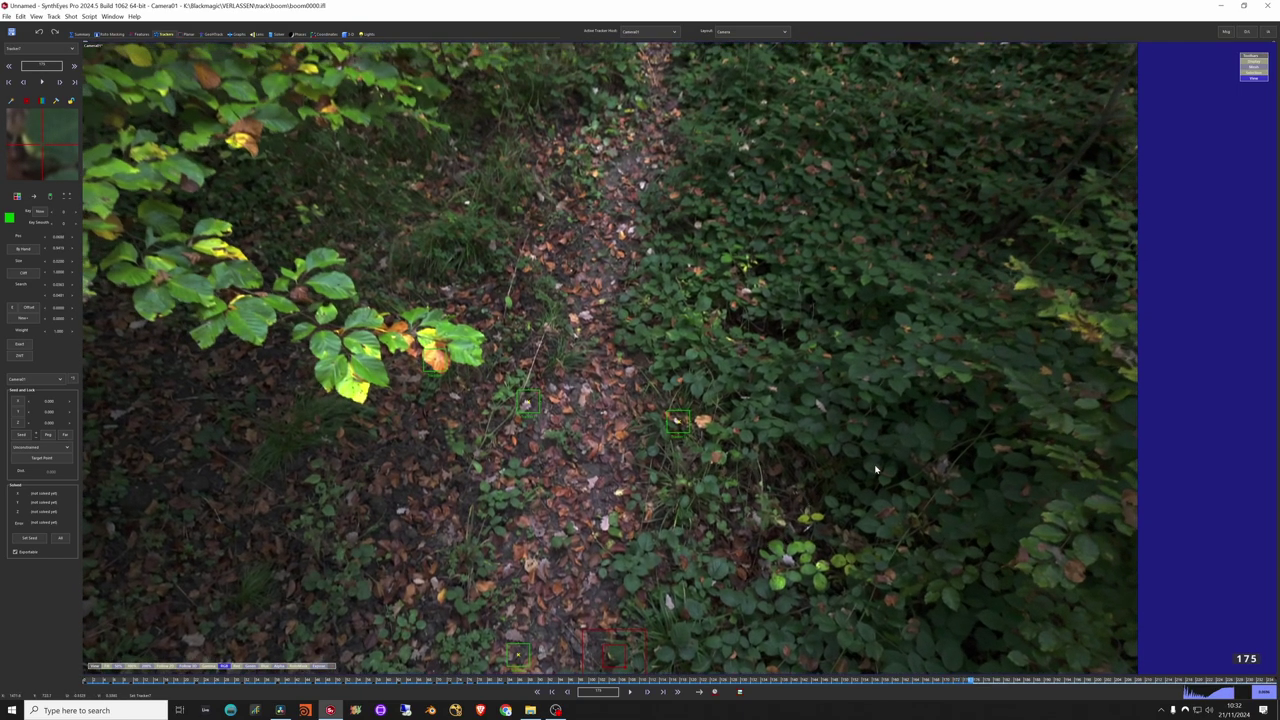
{"action": "middle_click_drag", "start_coordinate": [877, 469], "coordinate": [891, 289]}
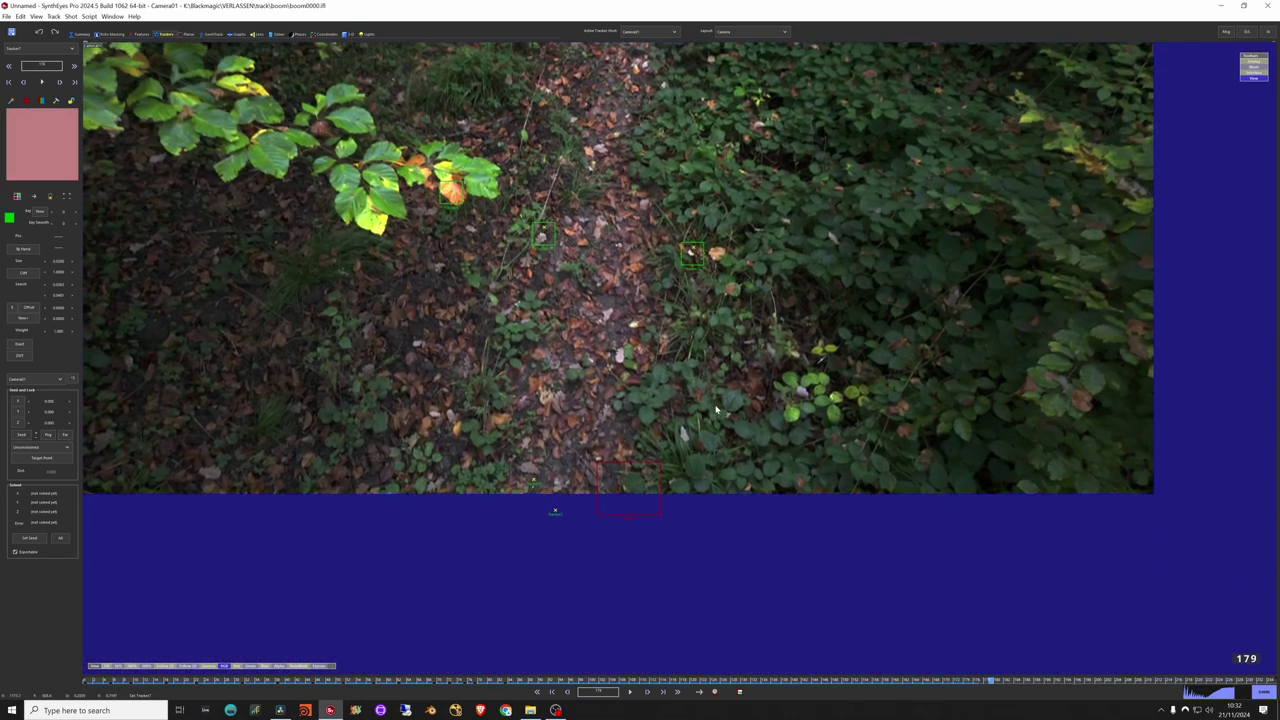
{"action": "scroll", "coordinate": [746, 466], "scroll_direction": "down", "scroll_amount": 3}
{"action": "scroll", "coordinate": [746, 466], "scroll_direction": "up", "scroll_amount": 3}
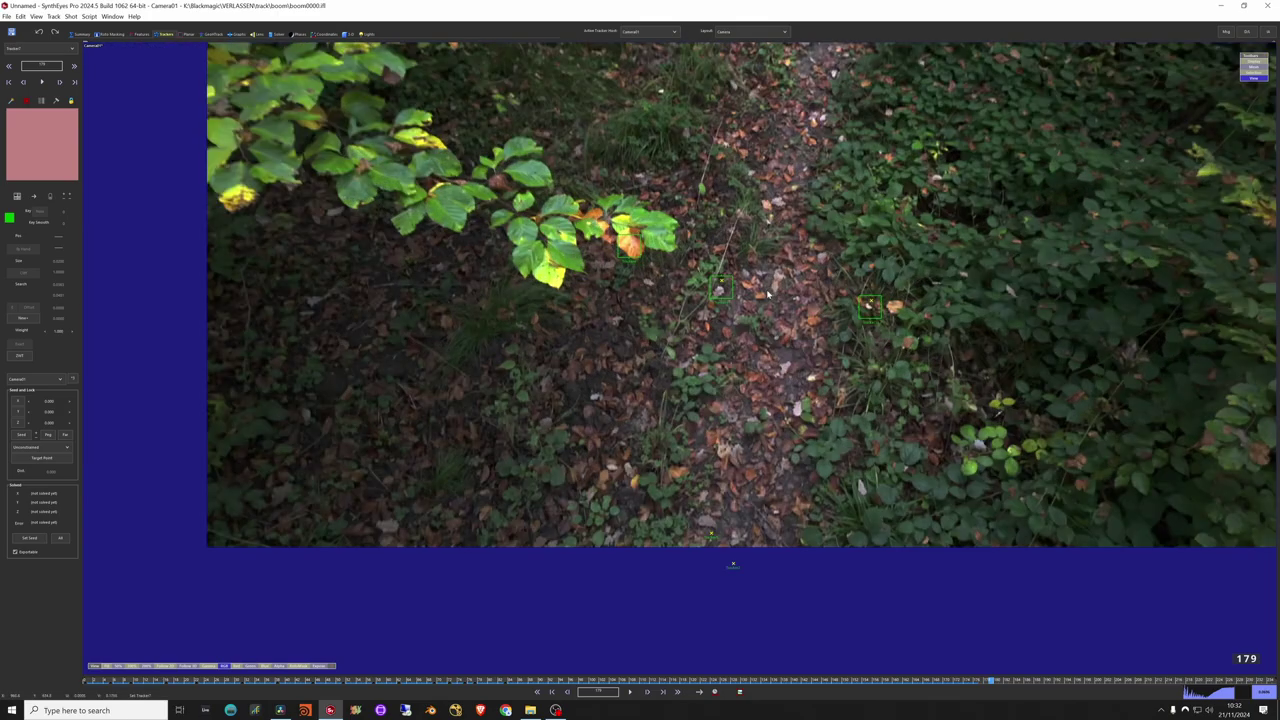
- Go back to frame 66, examine how well the new tracker holds the yellow leaf, and clear the tracker selection
{"action": "left_click_drag", "start_coordinate": [447, 680], "coordinate": [419, 669]}
{"action": "scroll", "coordinate": [639, 375], "scroll_direction": "up", "scroll_amount": 4}
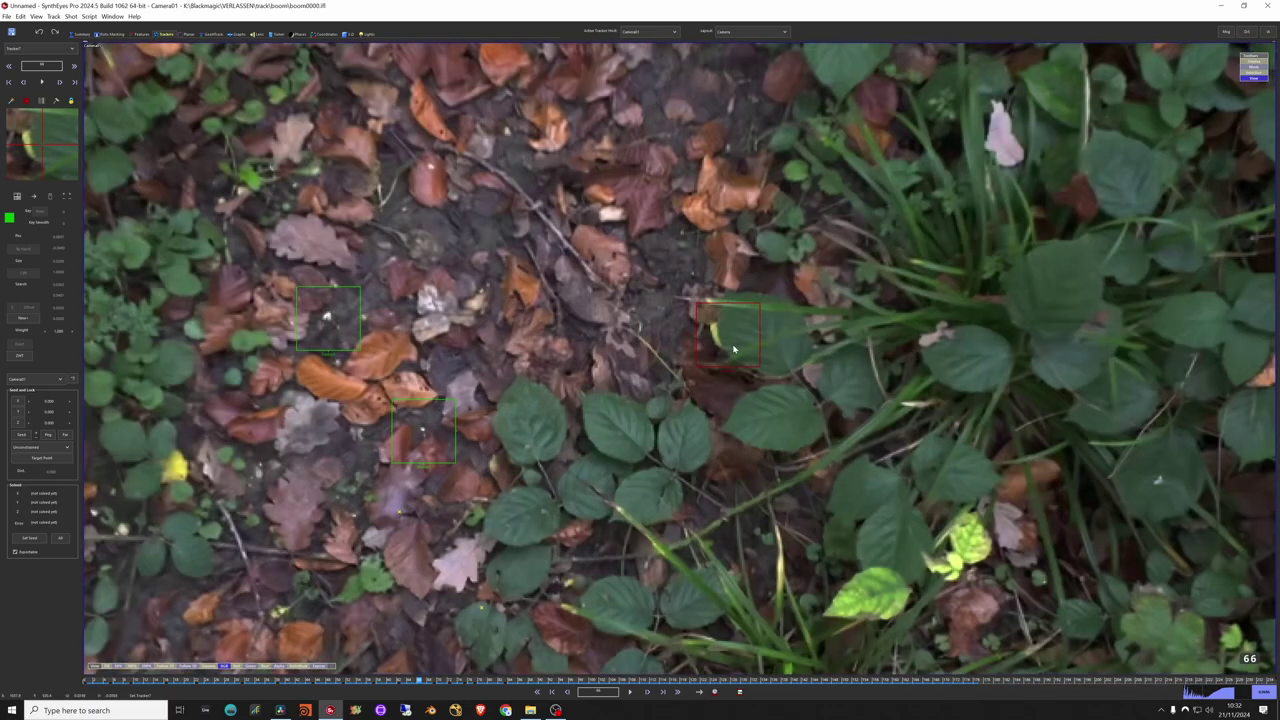
{"action": "middle_click_drag", "start_coordinate": [641, 439], "coordinate": [623, 465]}
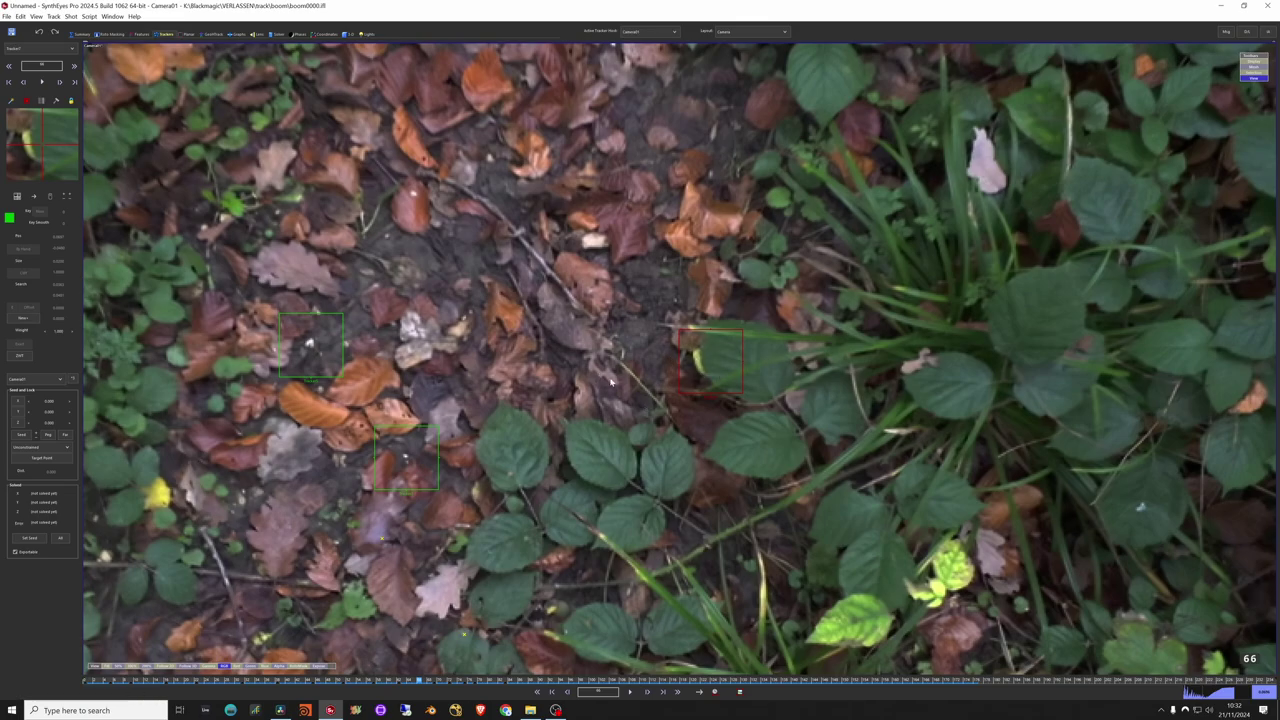
{"action": "scroll", "coordinate": [490, 364], "scroll_direction": "down", "scroll_amount": 6}
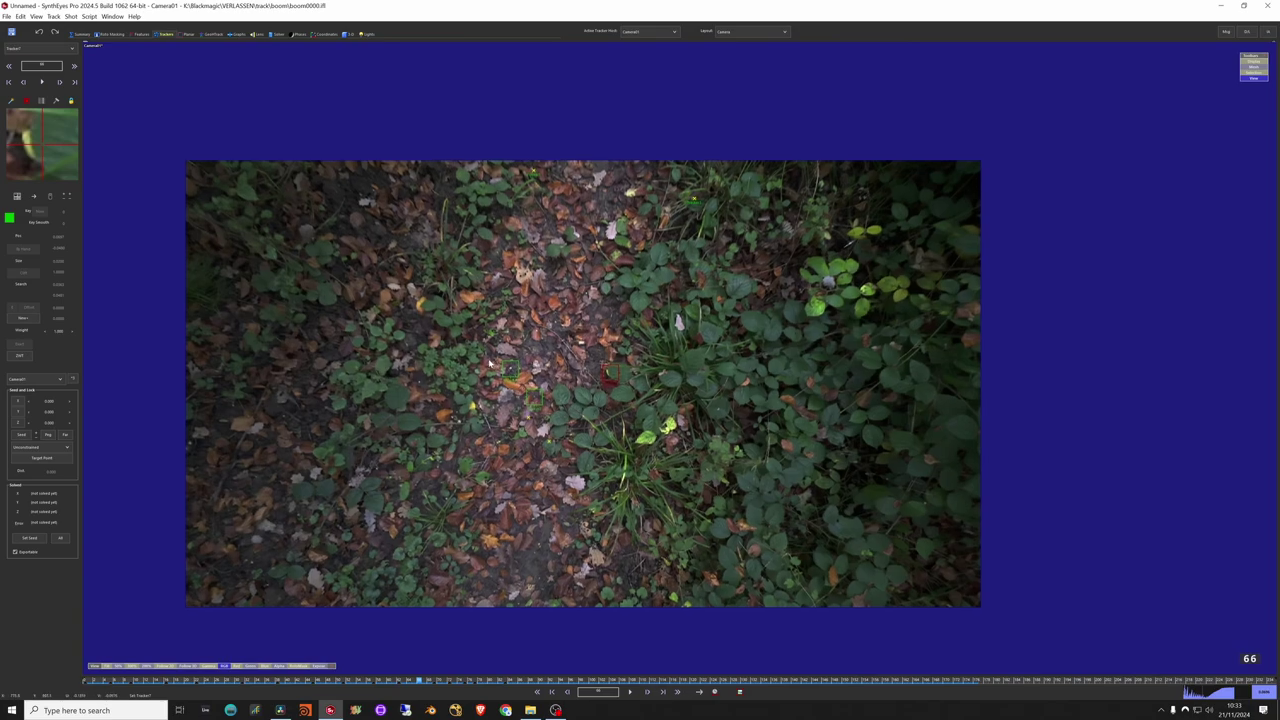
{"action": "middle_click_drag", "start_coordinate": [490, 364], "coordinate": [476, 343]}
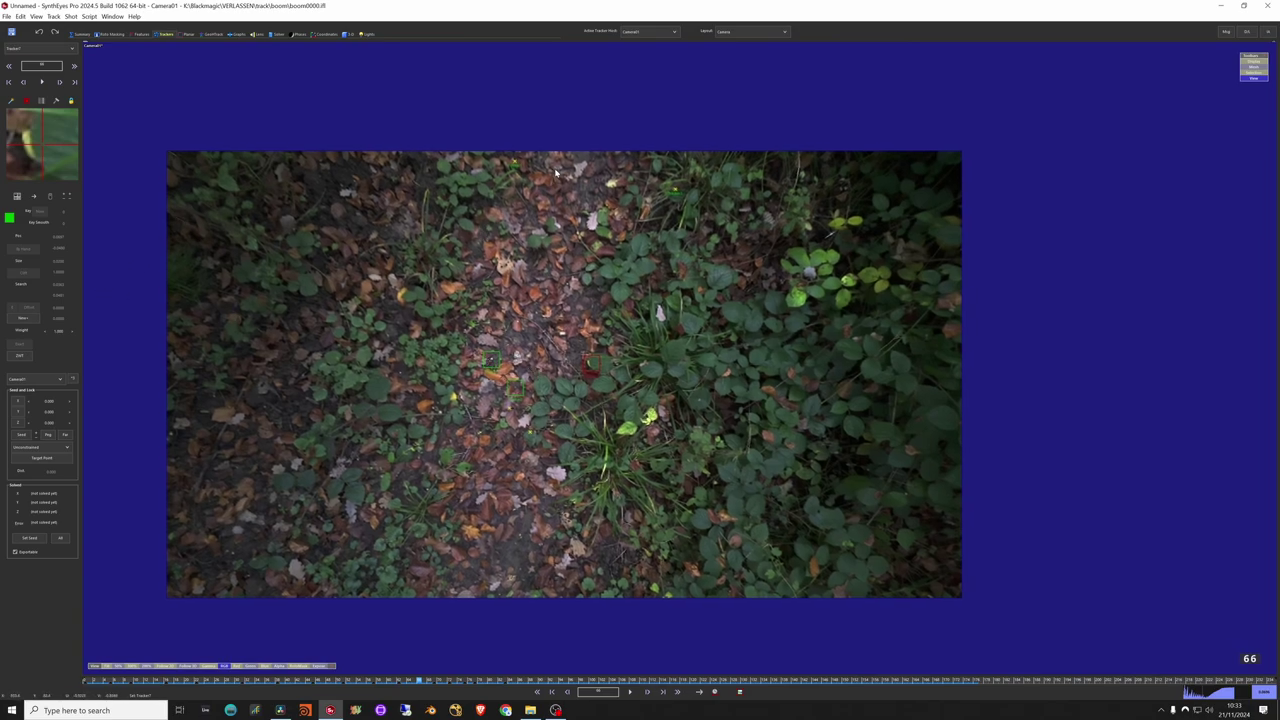
{"action": "left_click", "coordinate": [589, 330]}
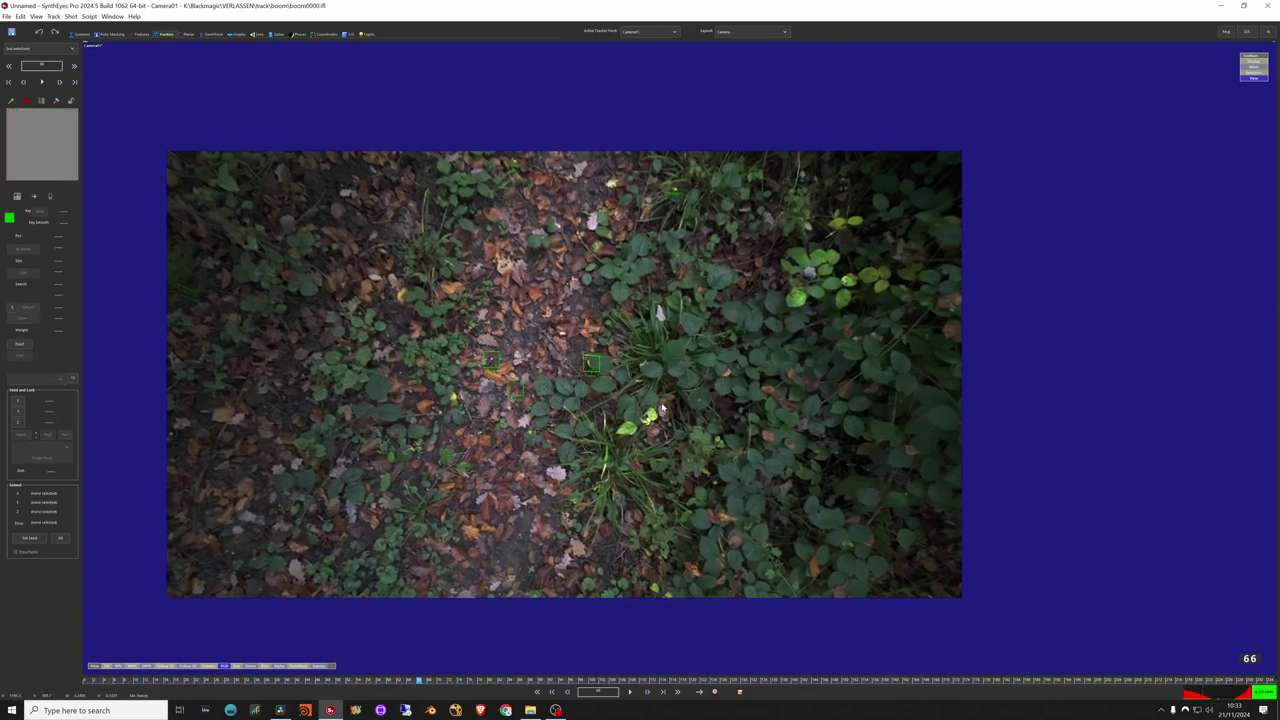